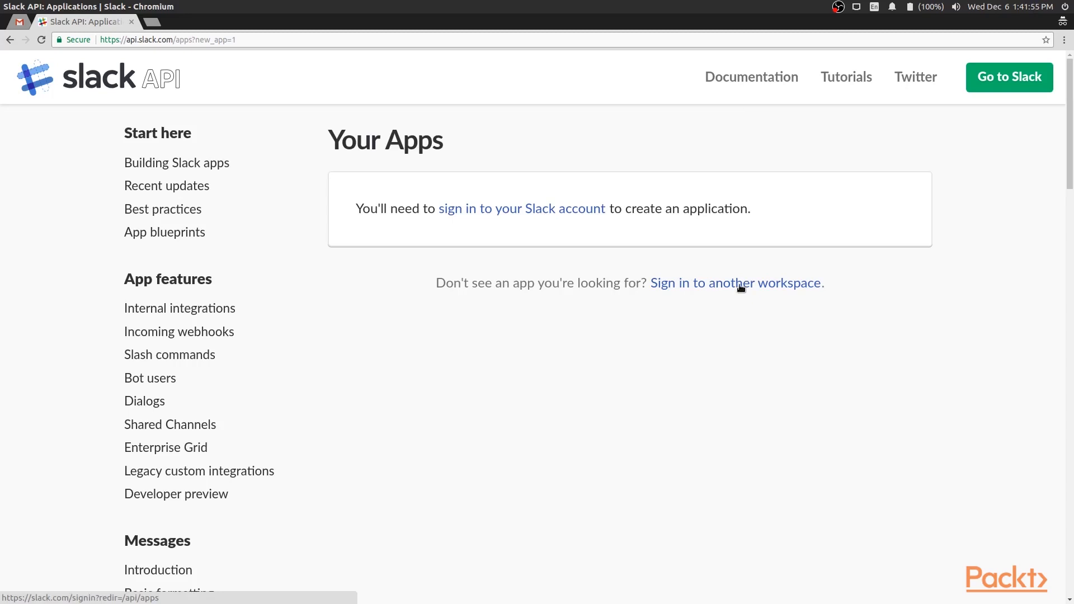
Start creating a new Slack workspace and submit your email address for a confirmation code
click(741, 287)
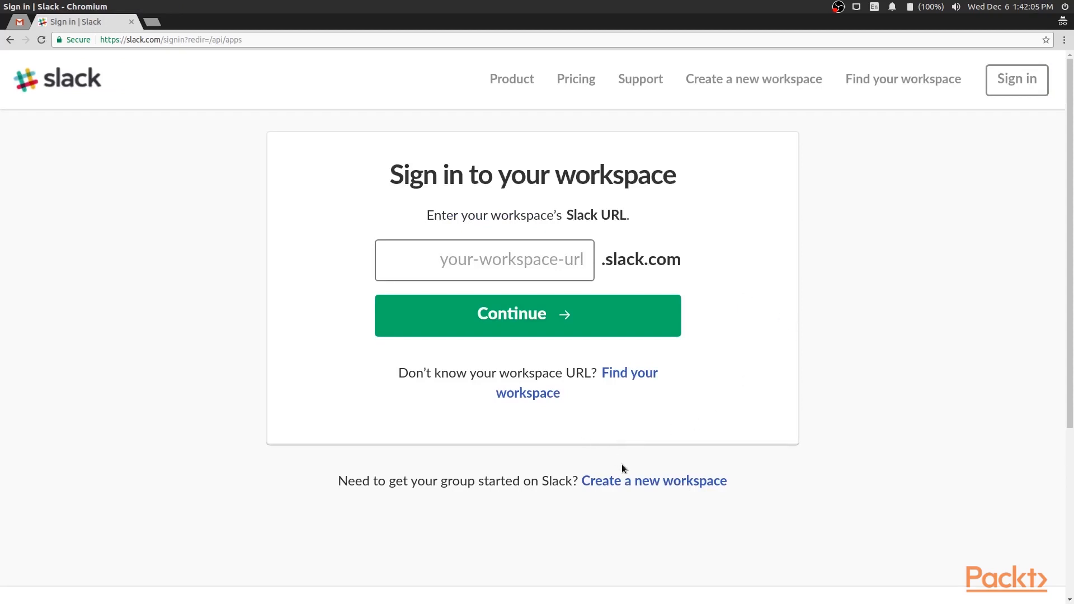
click(628, 481)
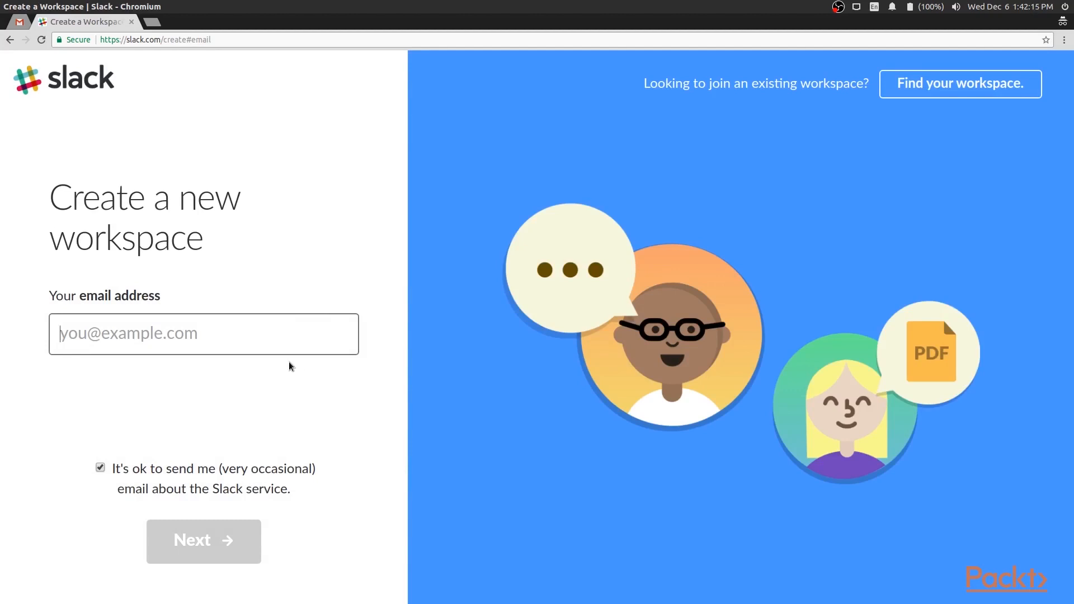
text(s)
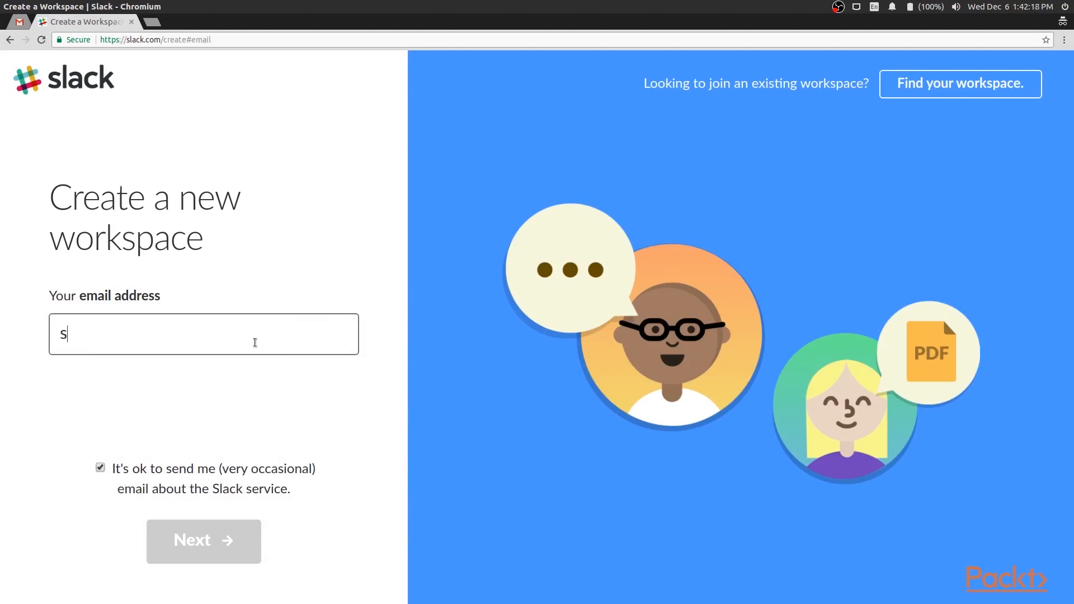
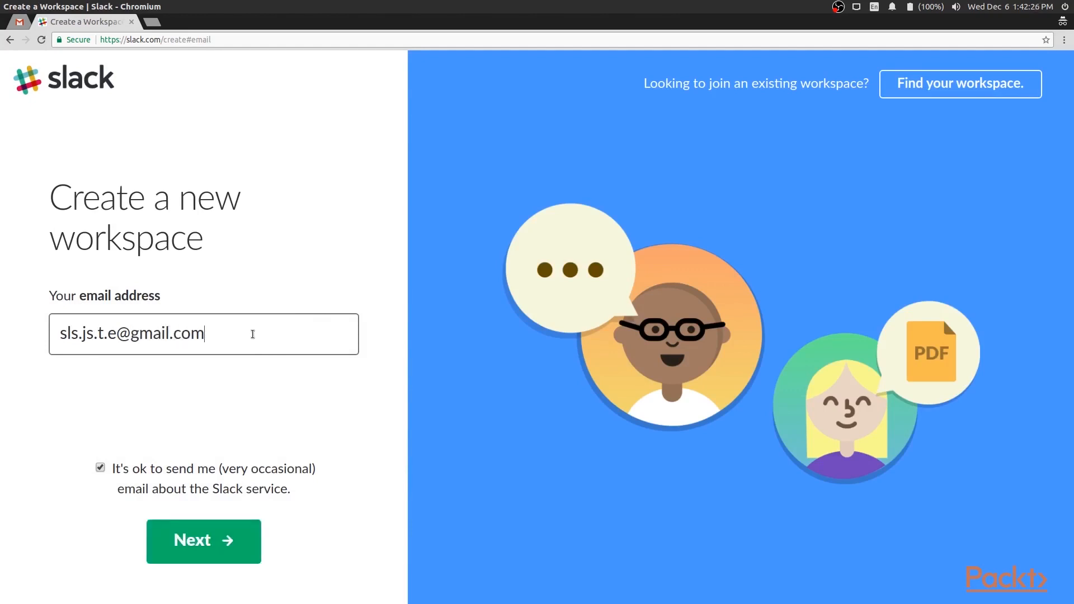
click(234, 545)
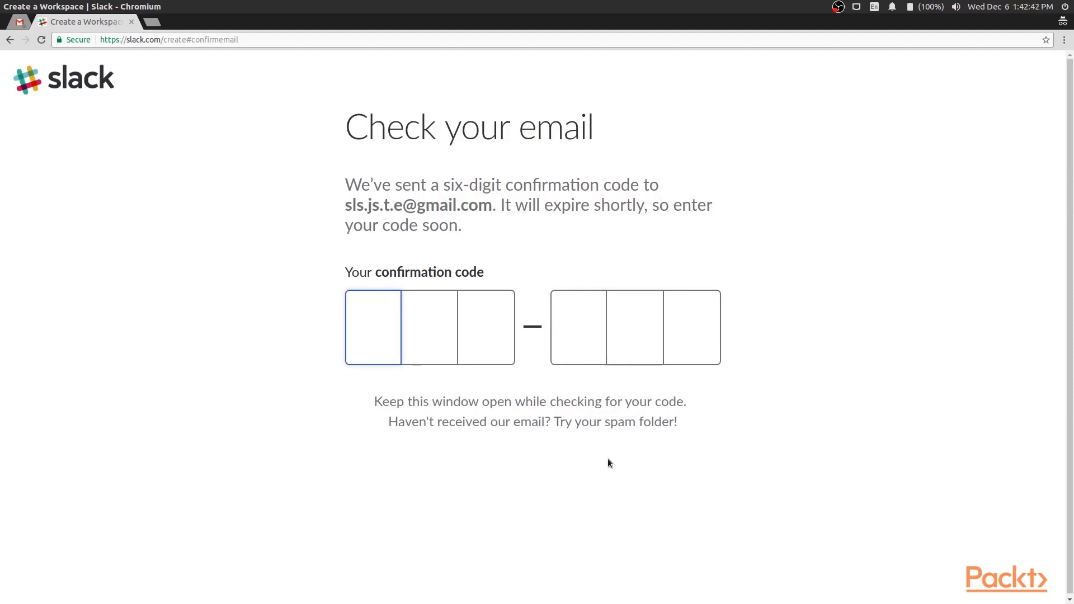
click(18, 22)
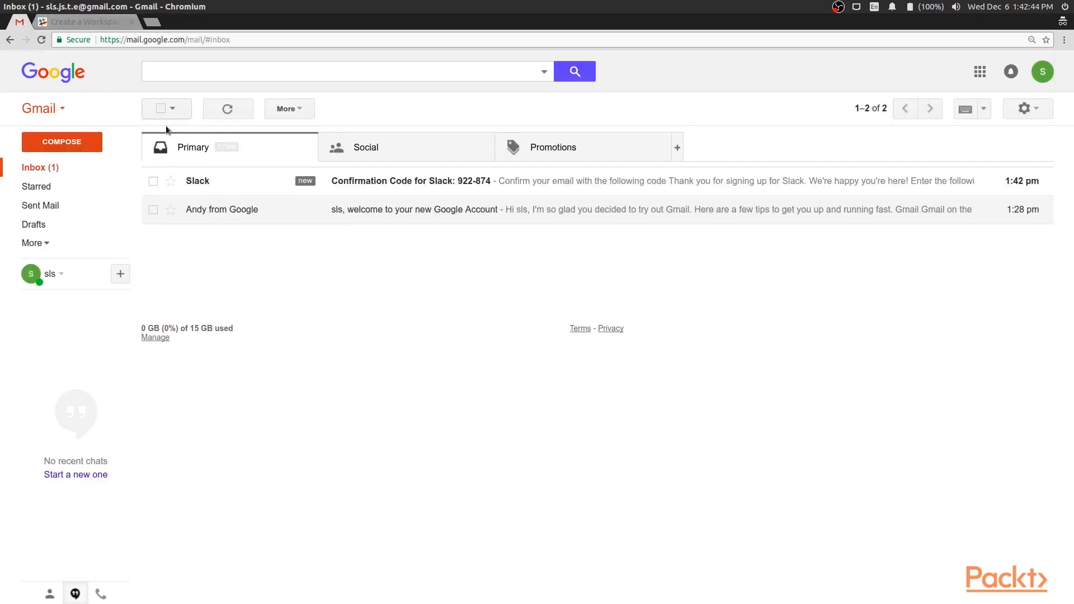
click(206, 181)
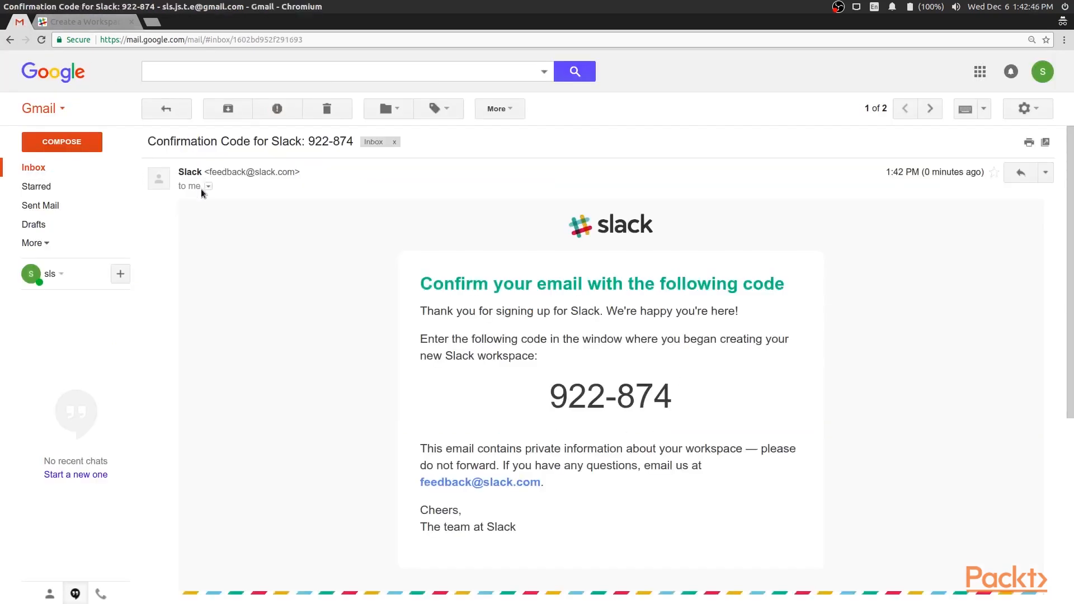
drag(553, 398, 667, 390)
key(ctrl+c)
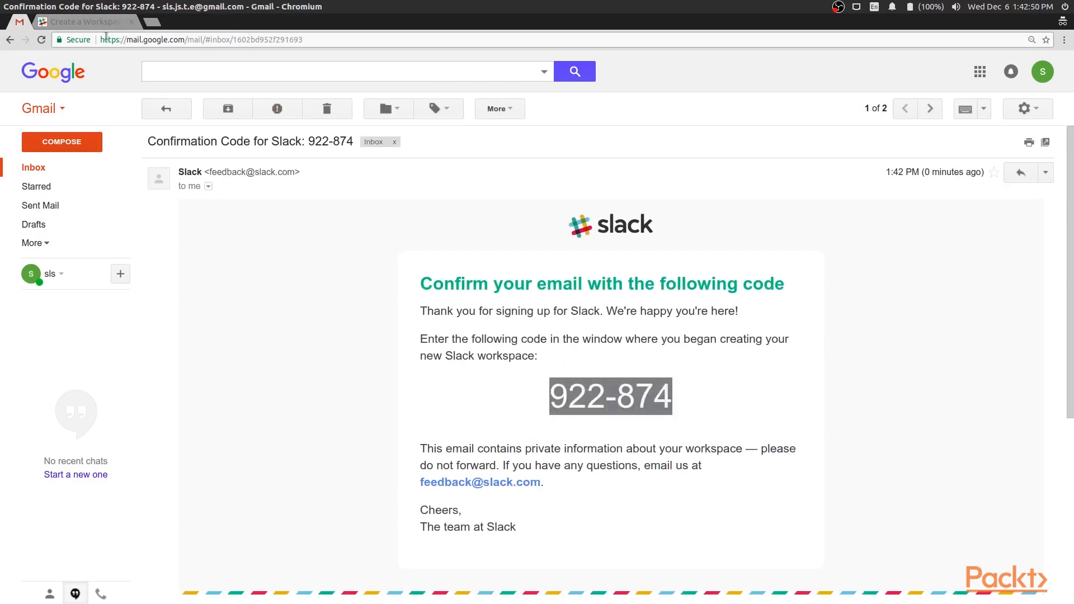
click(103, 22)
key(ctrl+v)
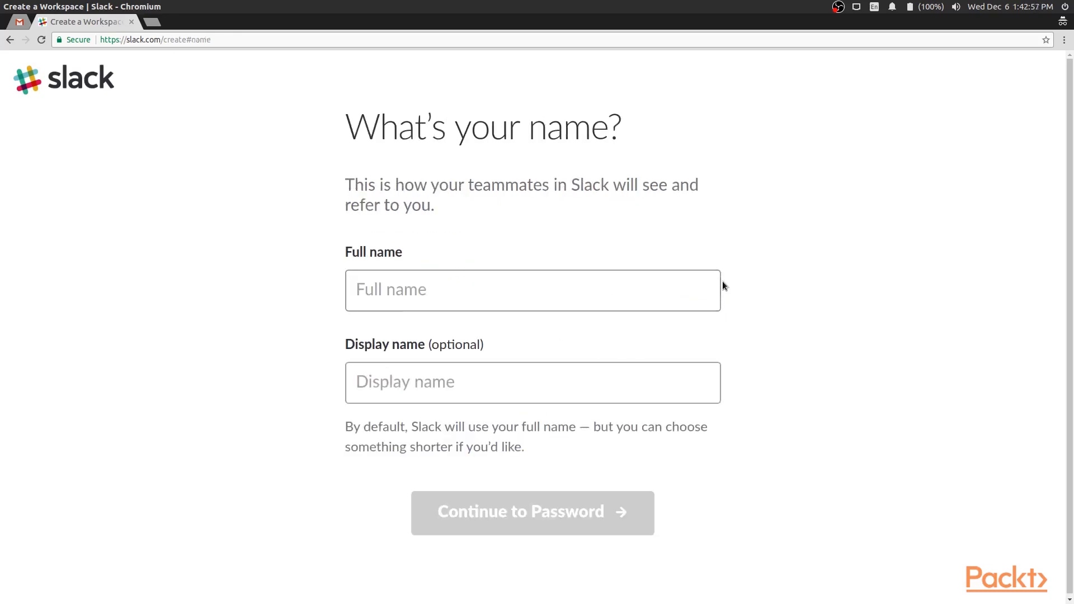
Enter your full name, then set an account password and continue to workspace info
click(637, 284)
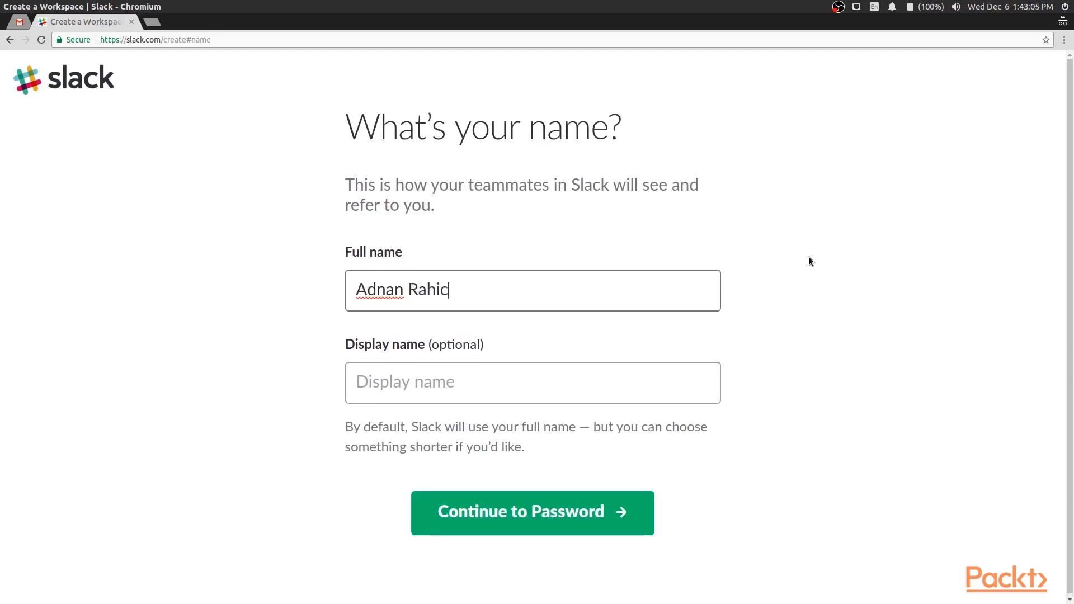
click(538, 522)
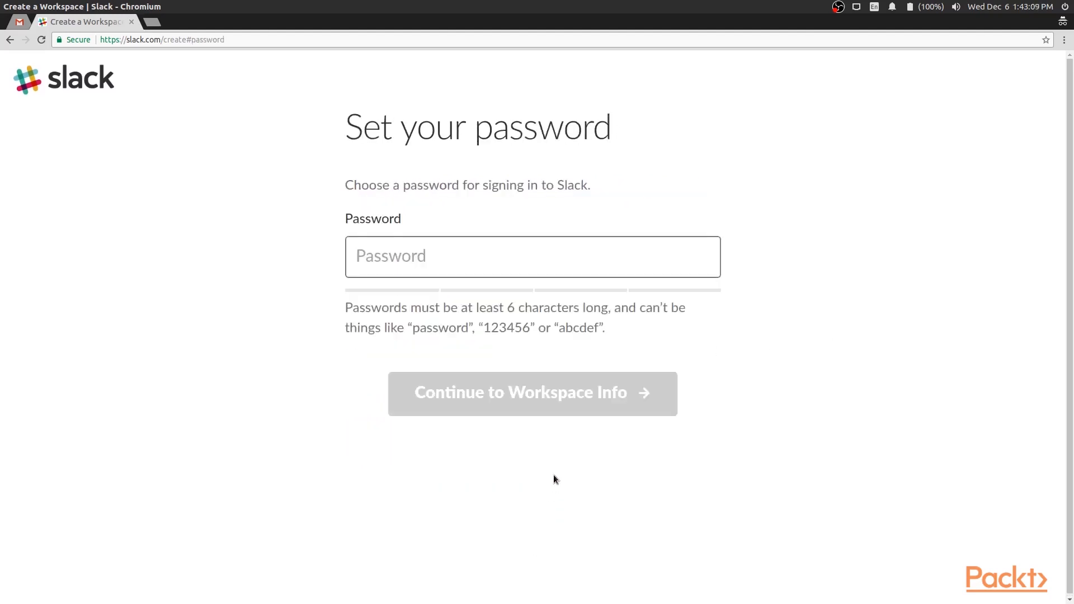
click(620, 259)
text(●●●●●●●●●●●●●●●)
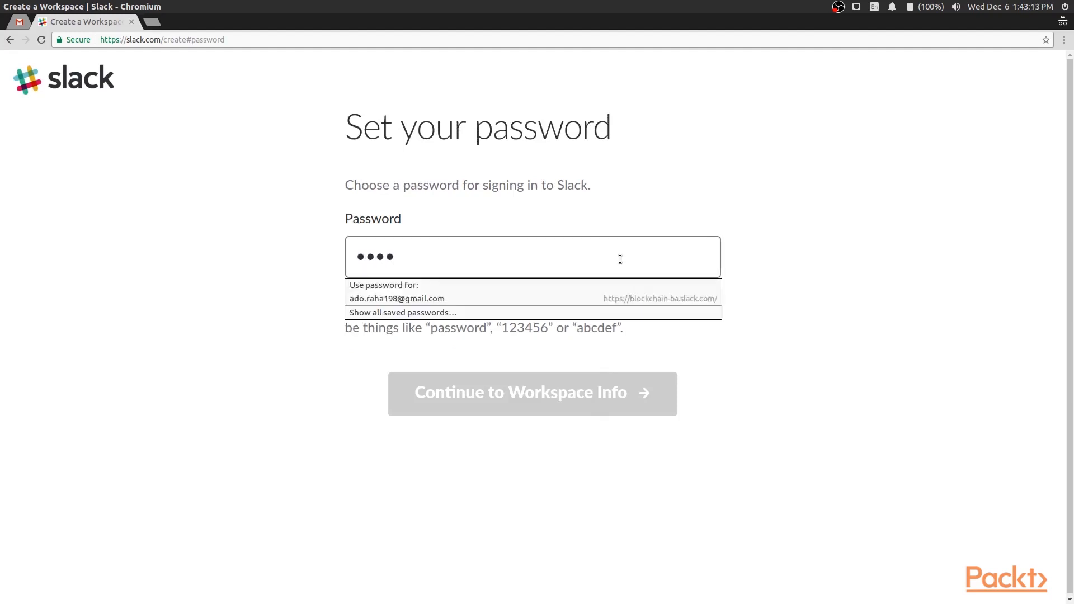
text(●●●●●)
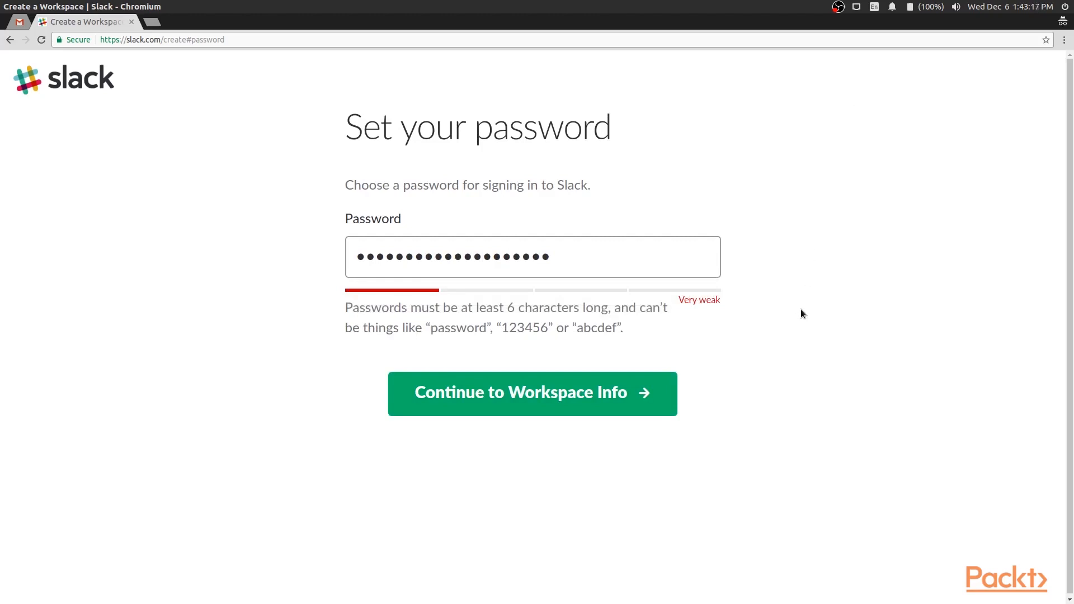
click(564, 395)
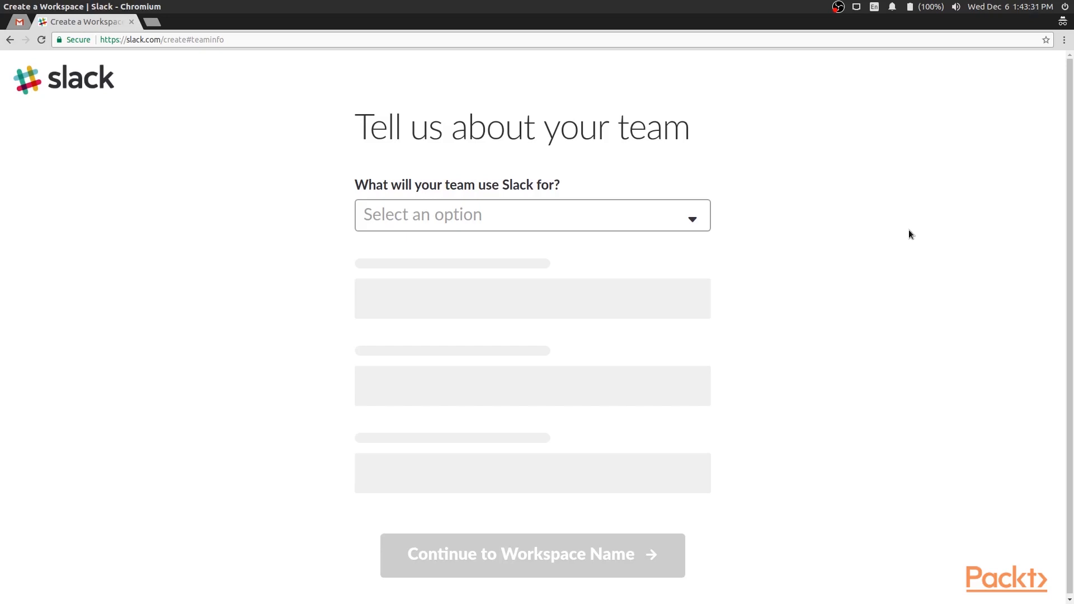
Describe the team as a Shared interest group of 1-10 people
click(652, 223)
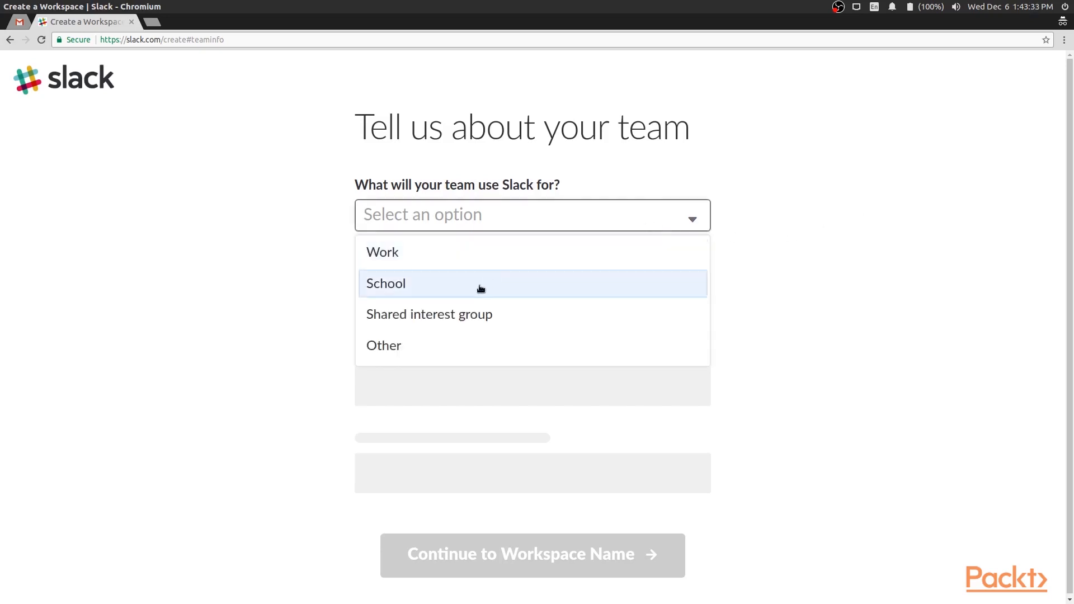
click(460, 312)
click(496, 310)
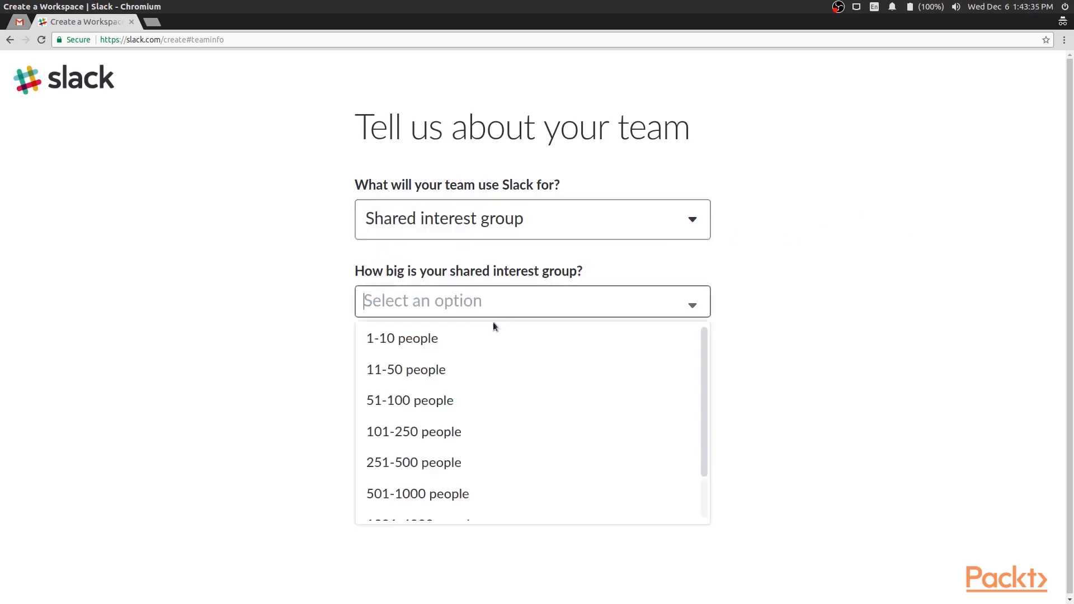
click(481, 345)
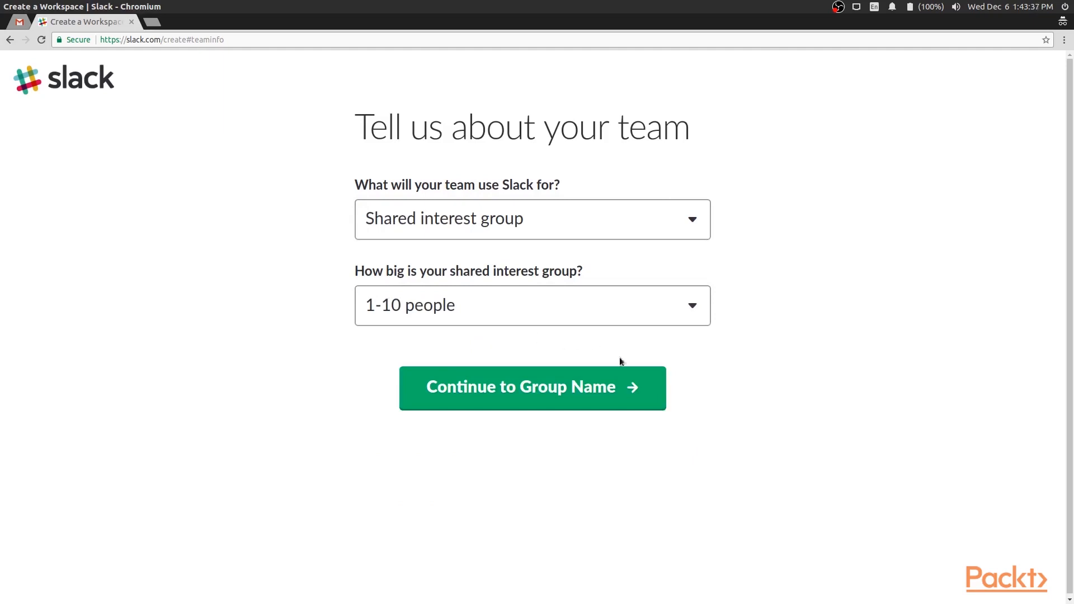
click(594, 397)
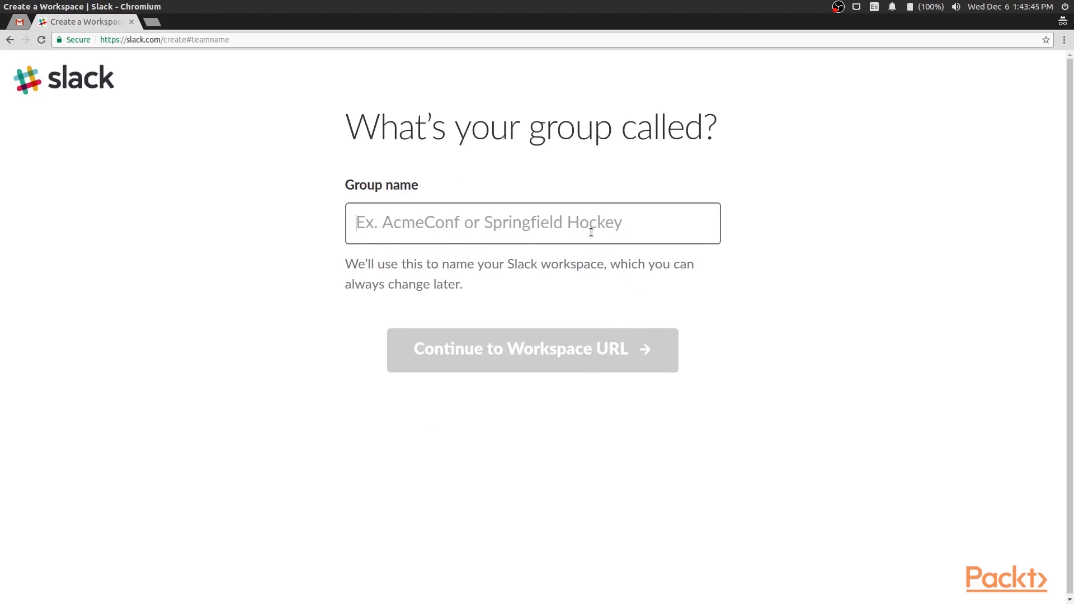
Name the group 'Serverless-slack-bot-serverless-javascript-through-example' and continue to the workspace URL
text(S)
text(erverles)
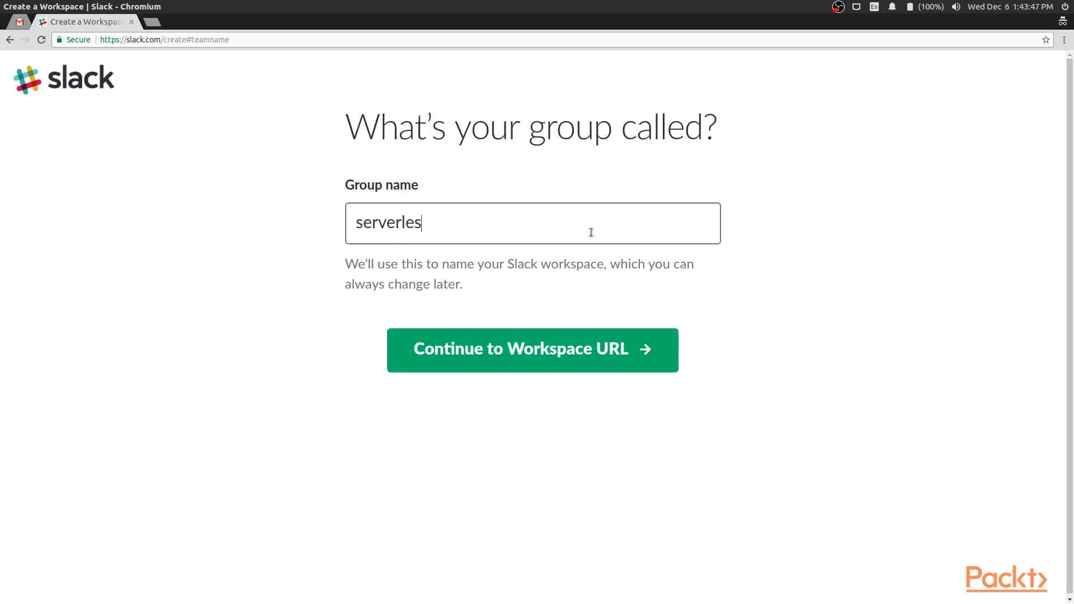
text(s-slack-bot)
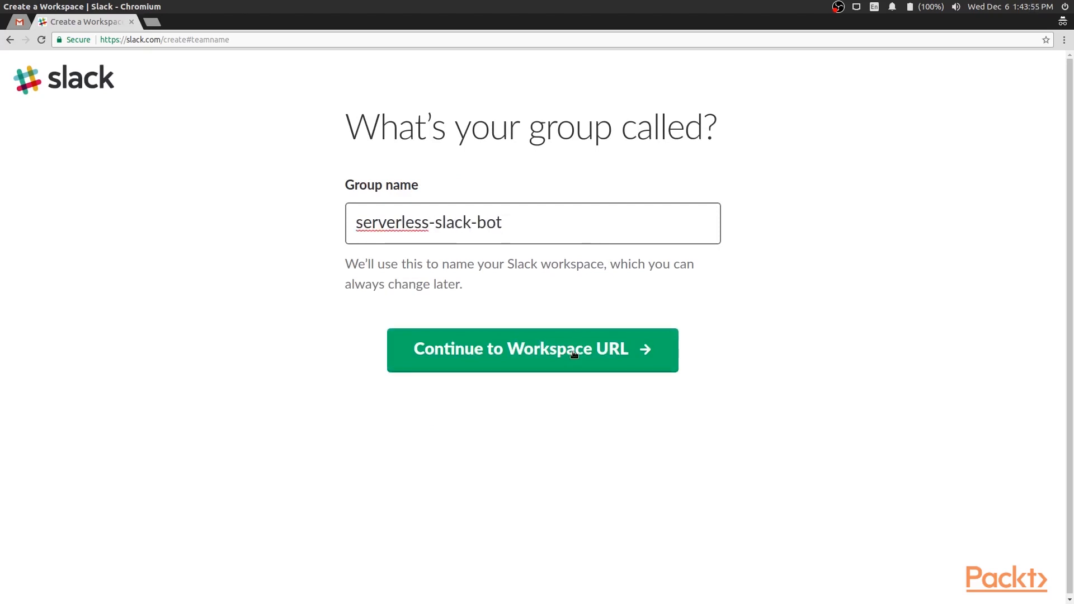
text(-serverless-javascri)
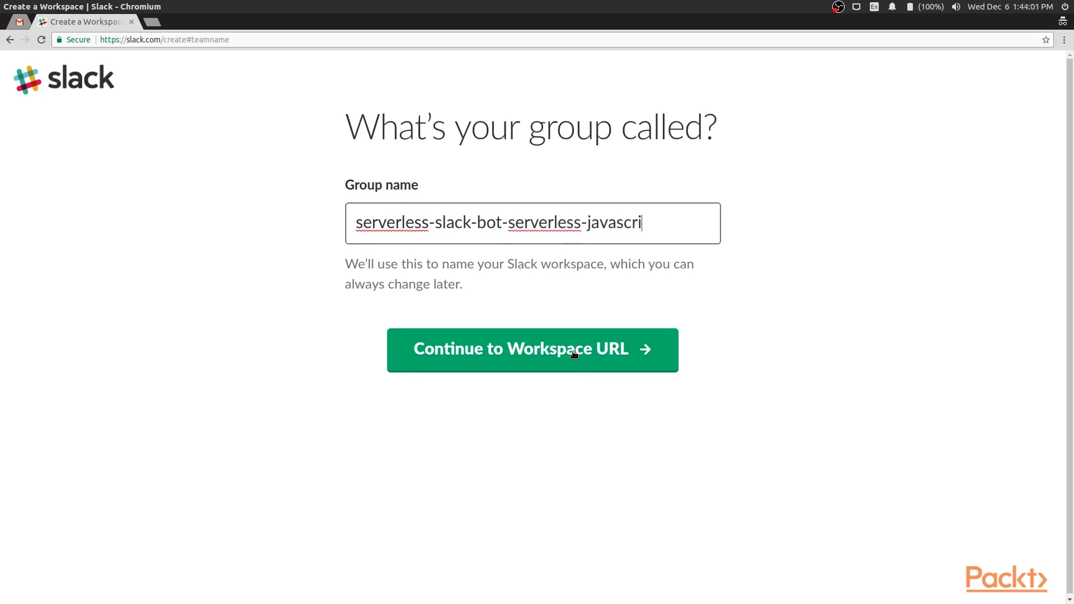
text(pt-through-example)
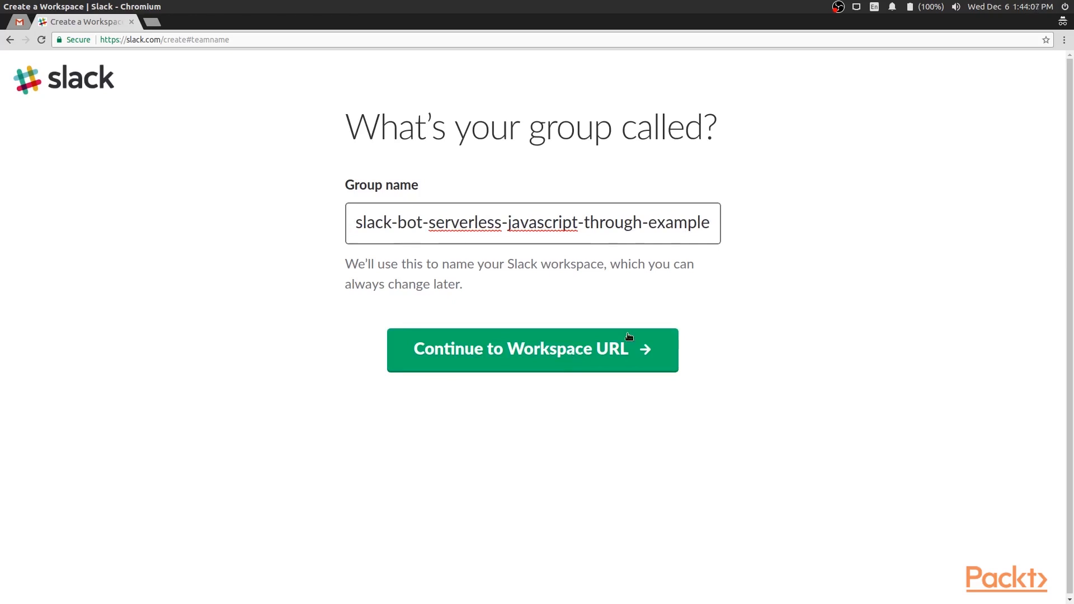
click(602, 349)
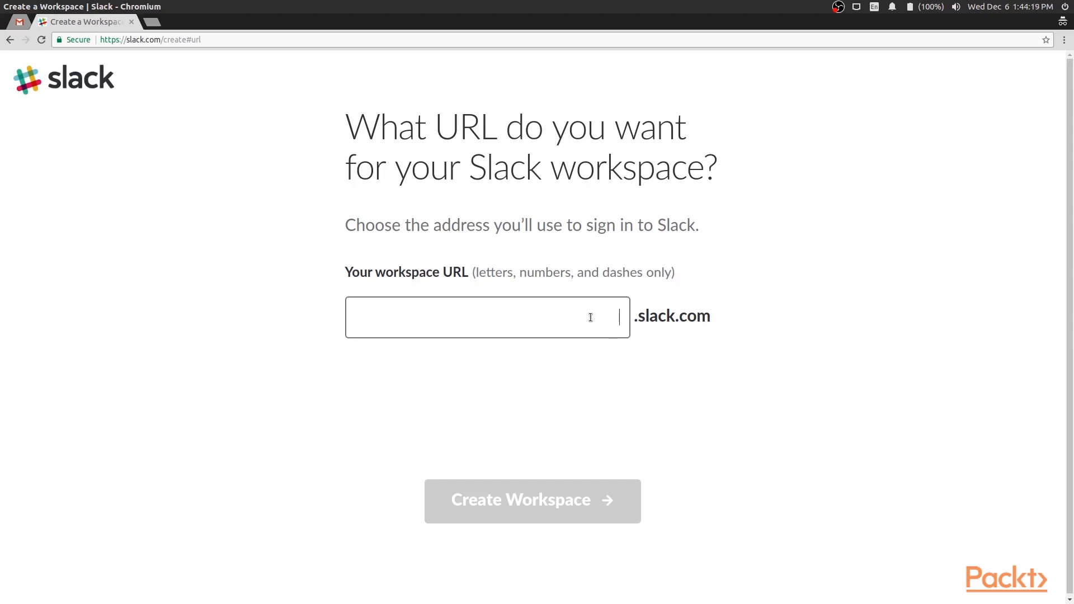
Set the workspace URL to serverless-javascript, create the workspace and agree to the terms
text(serverless-)
text(javascript-through-example)
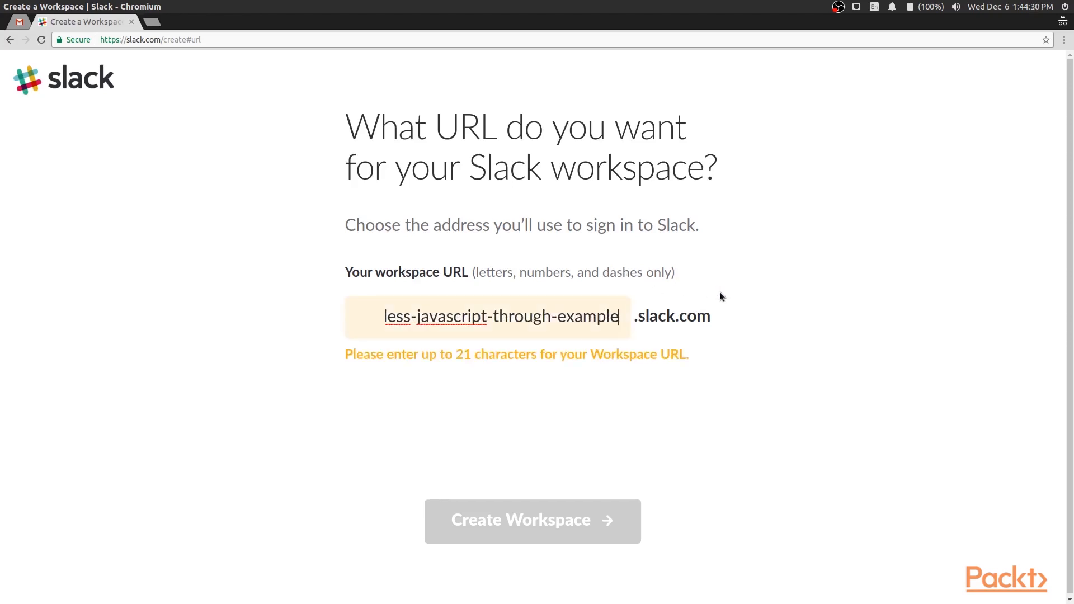
key(BackSpace)
key(BackSpace)
key(BackSpace)
key(BackSpace)
key(BackSpace)
key(BackSpace)
key(BackSpace)
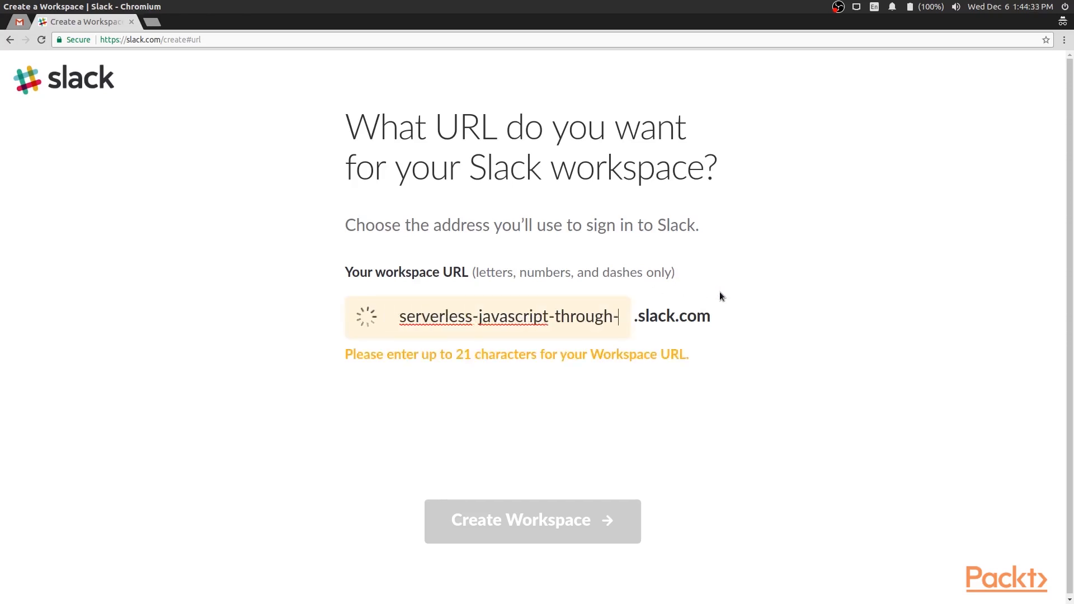
key(BackSpace)
key(BackSpace)
key(BackSpace)
key(BackSpace)
key(BackSpace)
key(BackSpace)
key(BackSpace)
key(BackSpace)
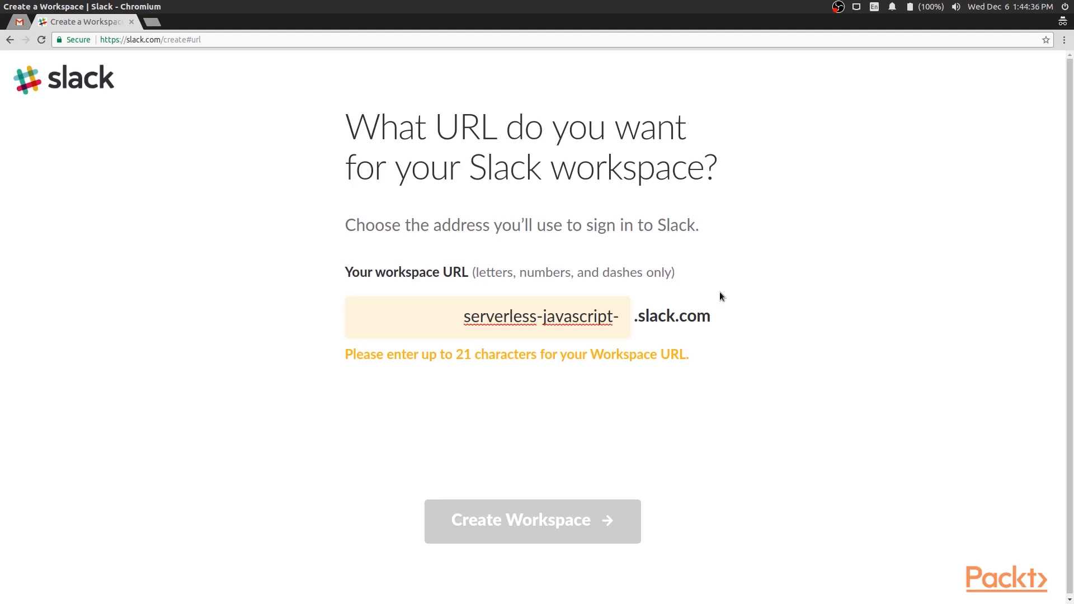
key(BackSpace)
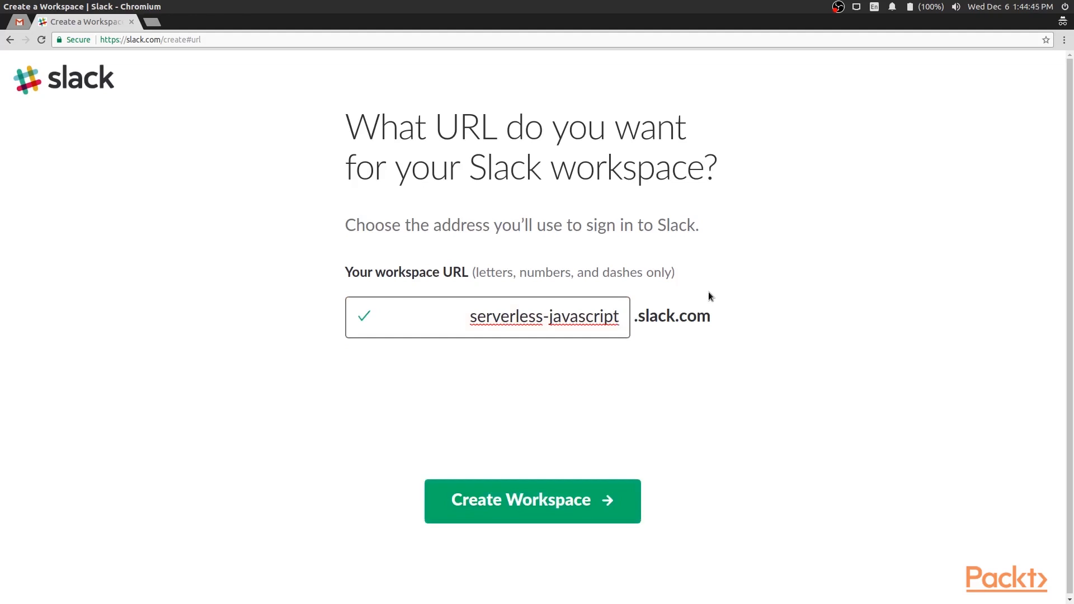
click(553, 501)
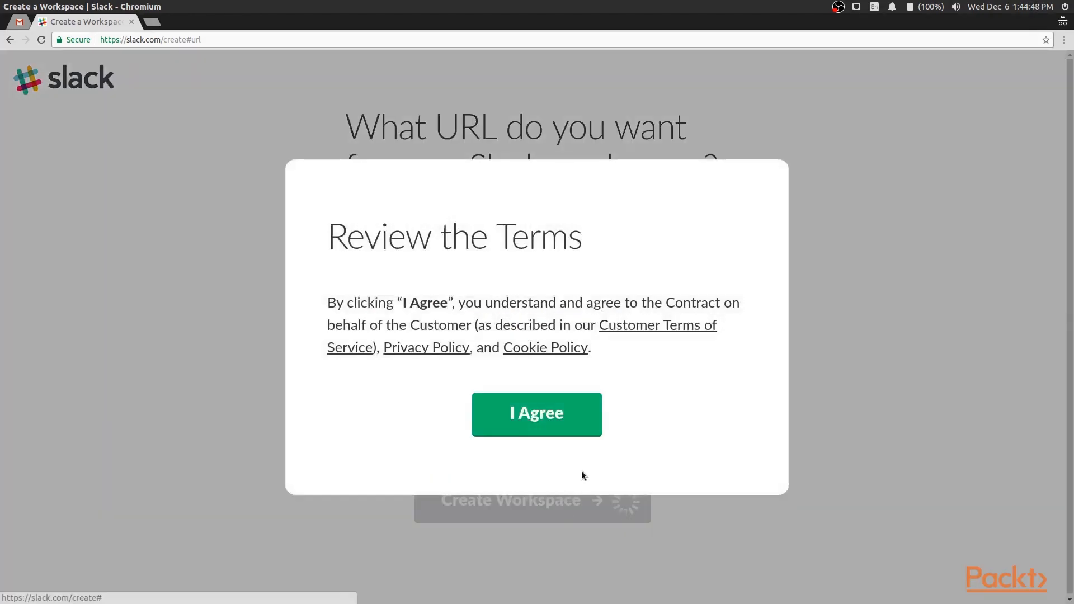
click(552, 425)
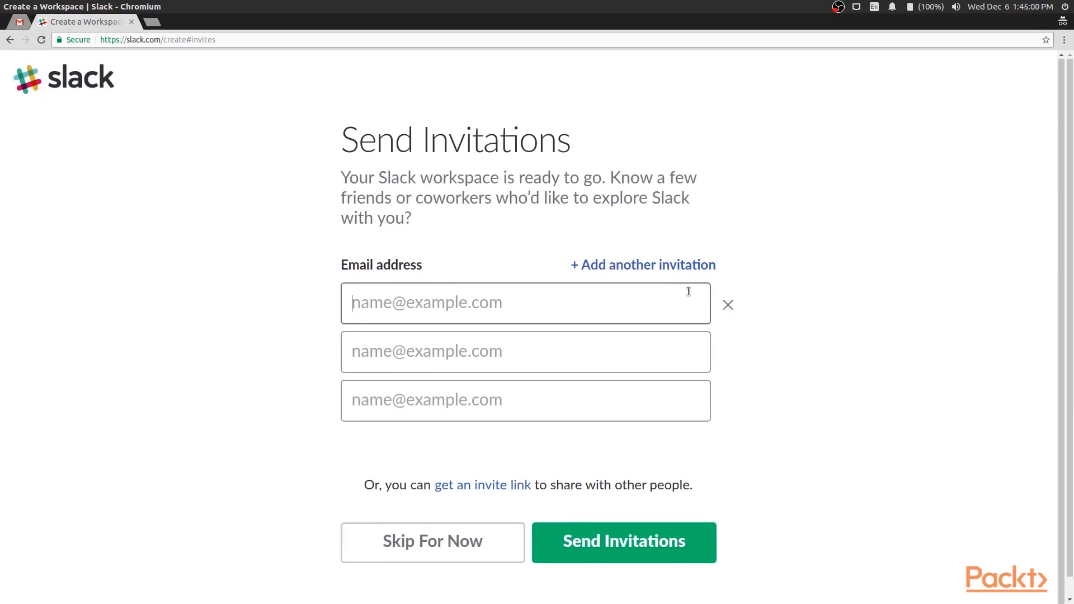
Skip sending invitations and dismiss the welcome tutorial completely
click(466, 552)
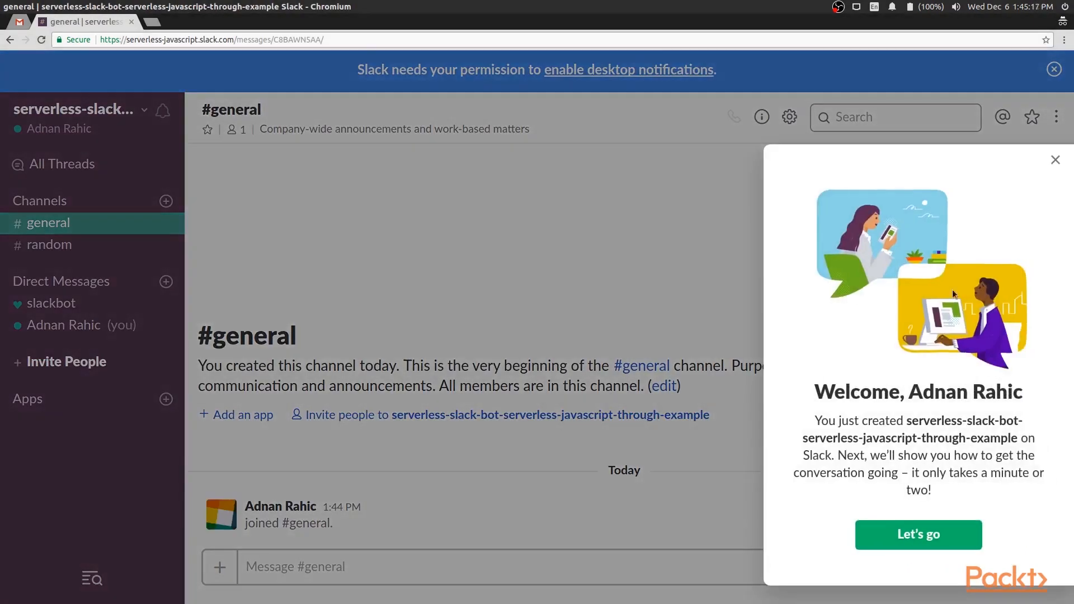
click(1055, 161)
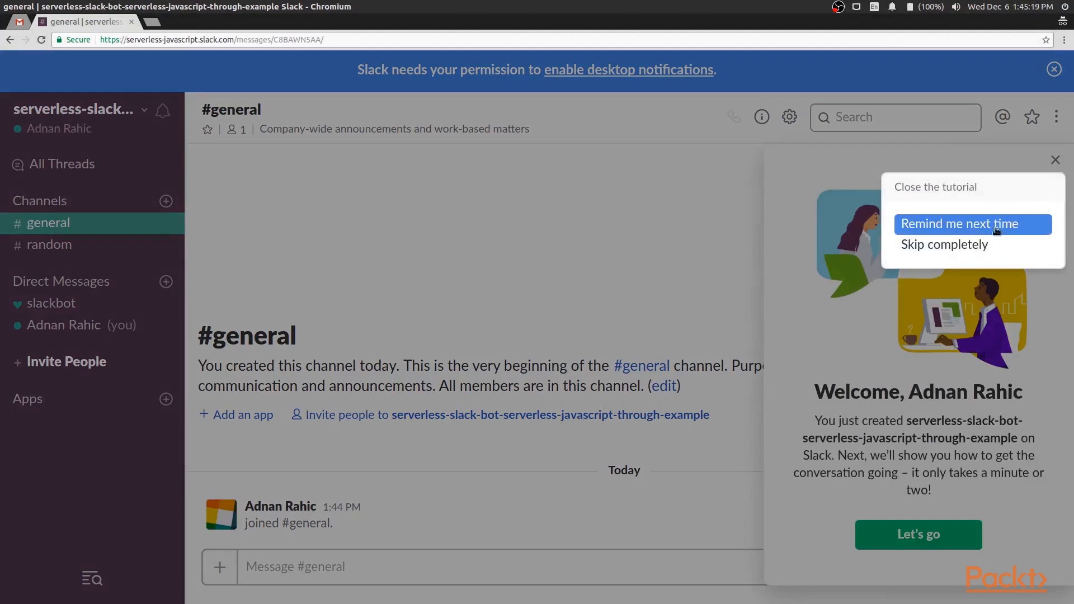
click(973, 245)
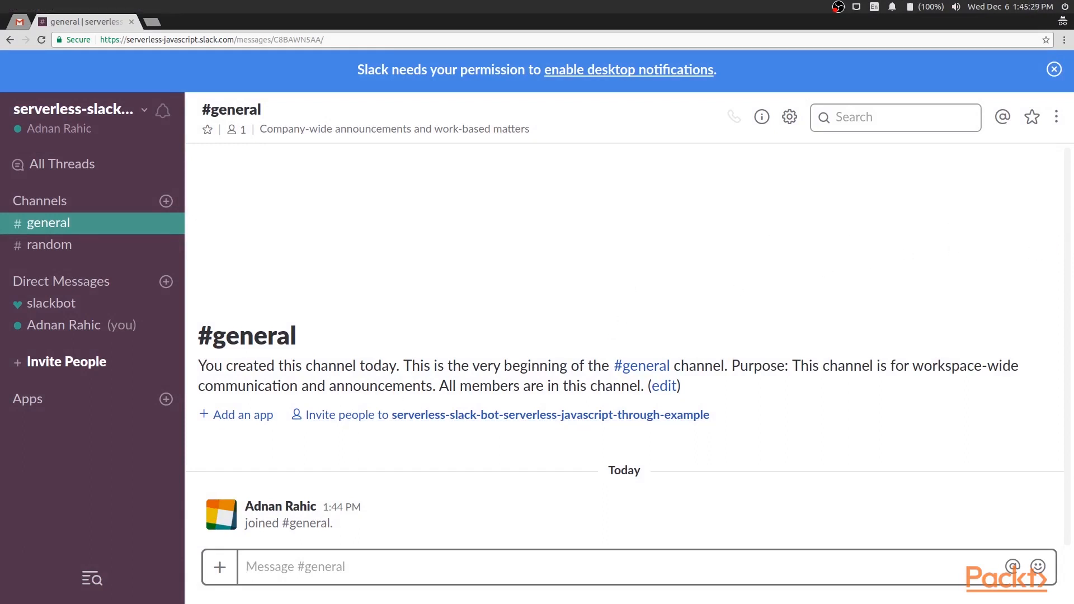
Go to api.slack.com in a new browser tab
click(152, 22)
text(api.)
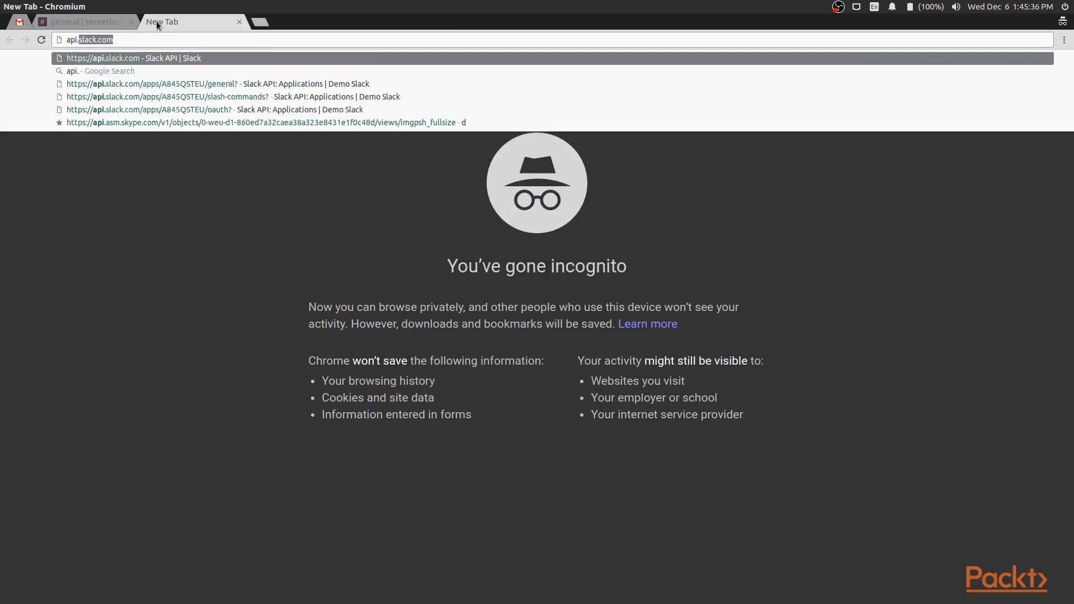
key(Return)
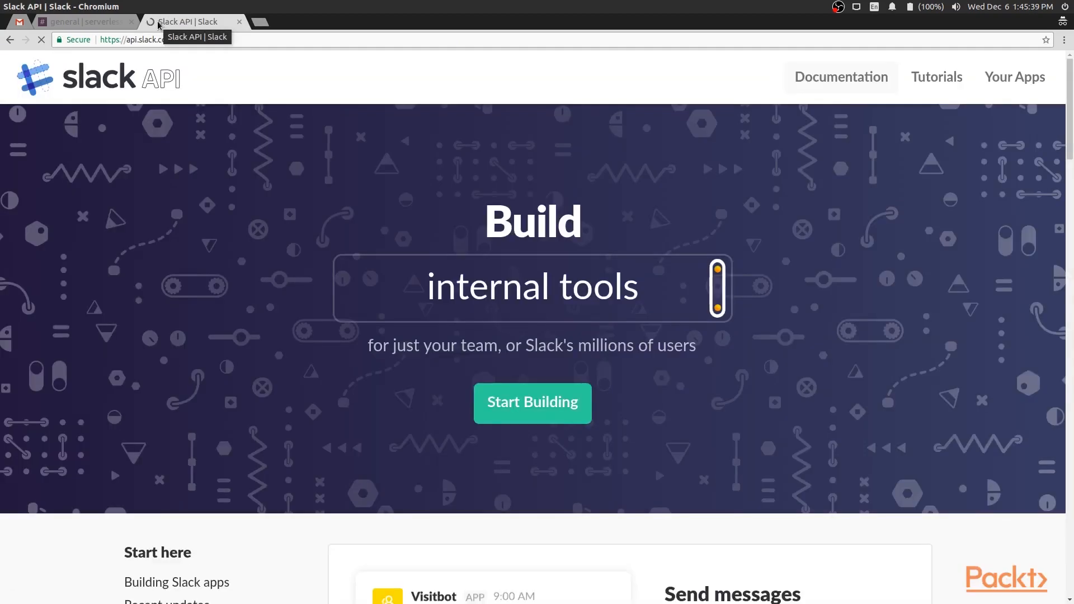
Create an app named BottyMcBotFace in the serverless-slack-bot-serverless-javascript-through-example workspace
click(502, 407)
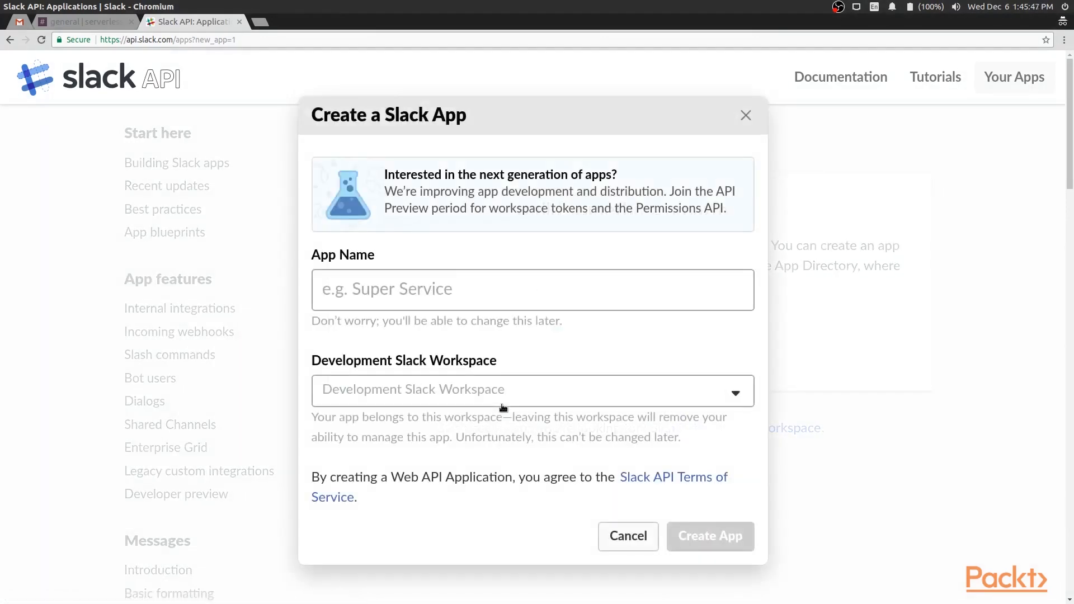
click(504, 405)
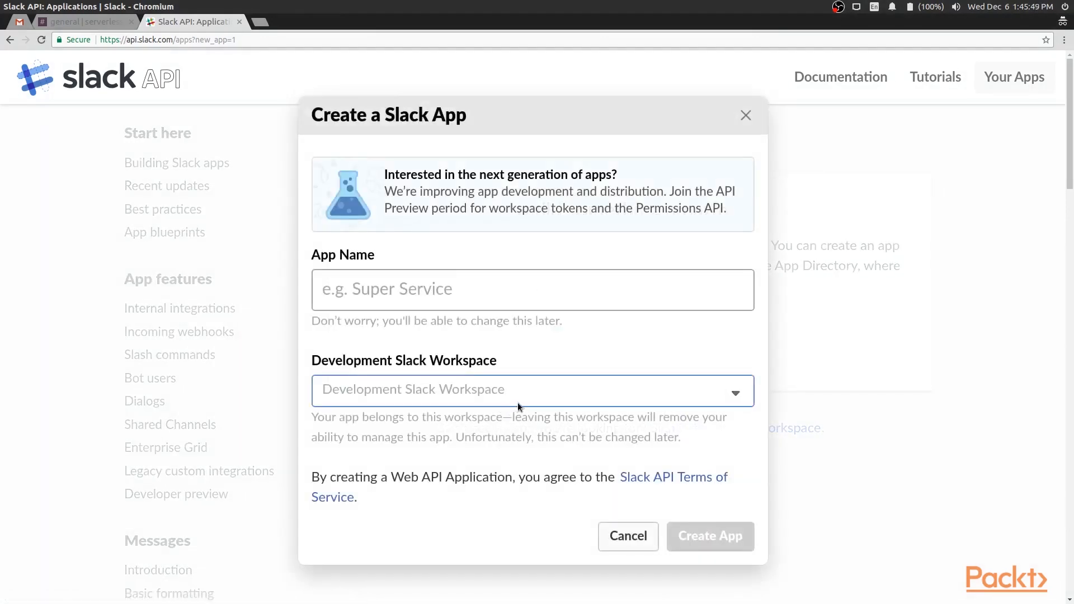
click(523, 290)
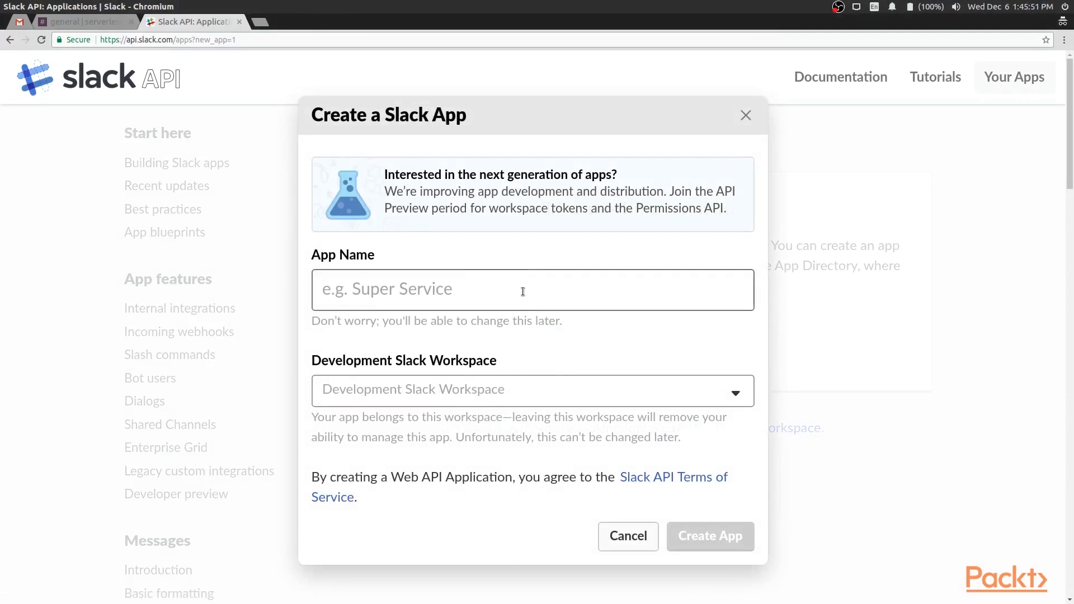
click(551, 386)
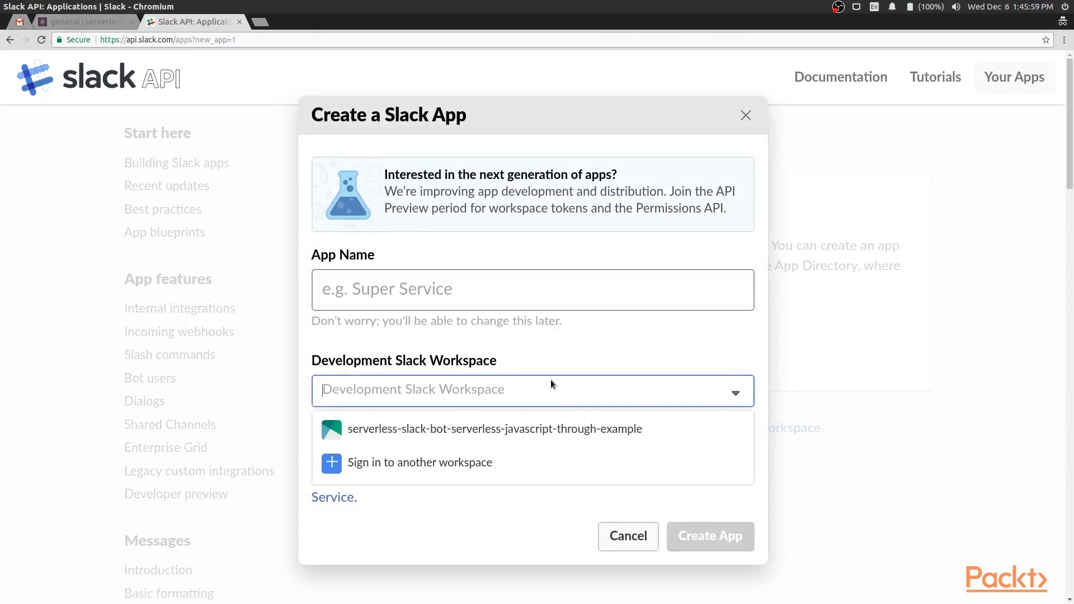
click(503, 431)
click(519, 292)
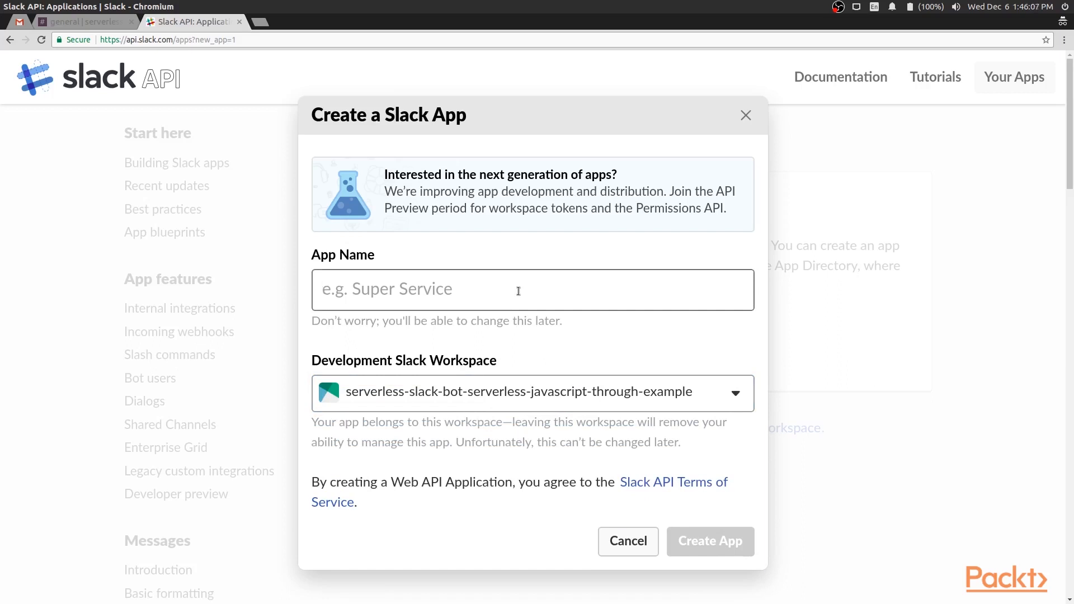
text(ott)
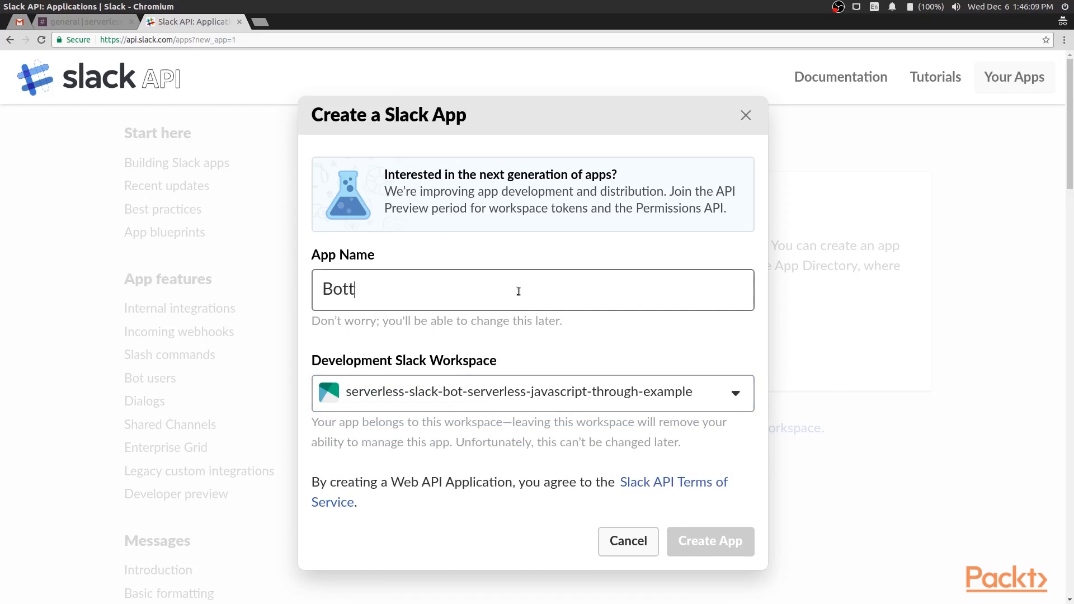
text(yMcBotFace)
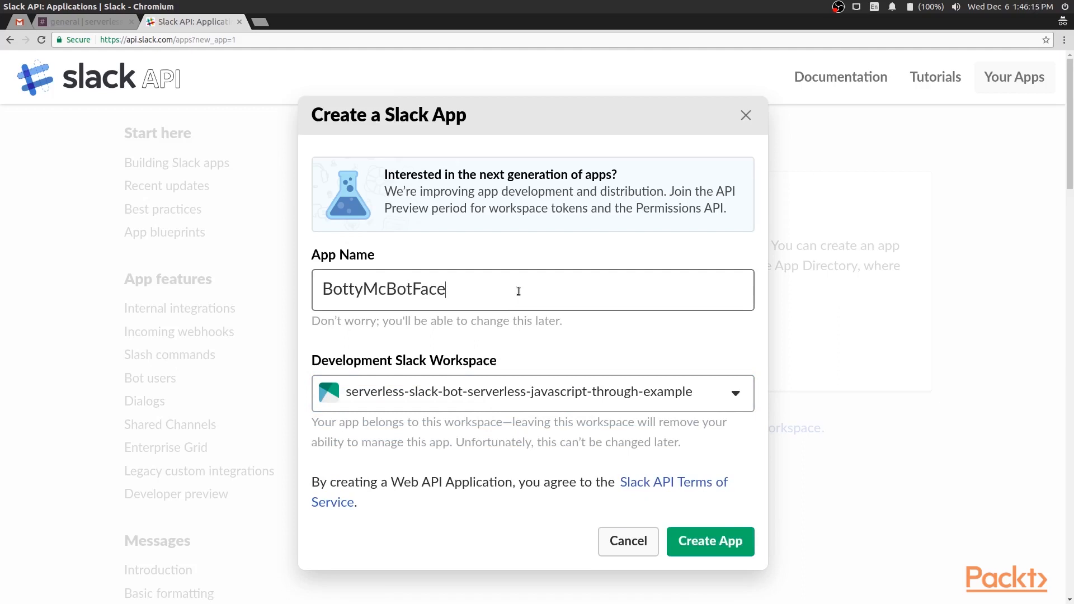
click(722, 543)
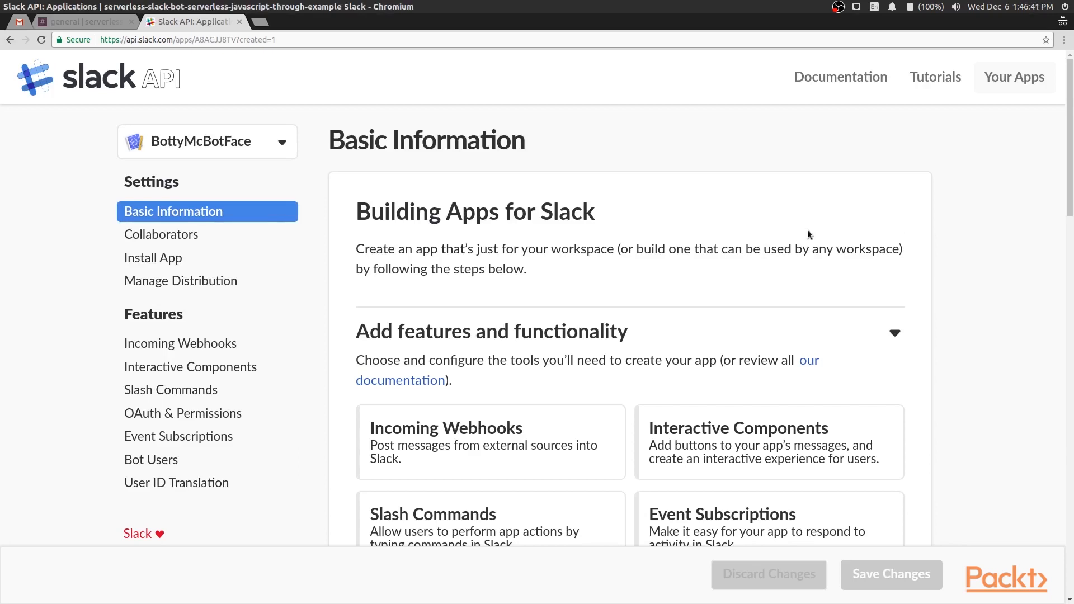
Scroll BottyMcBotFace's Basic Information page down to the Add features and functionality cards
scroll(810, 237, down, 1)
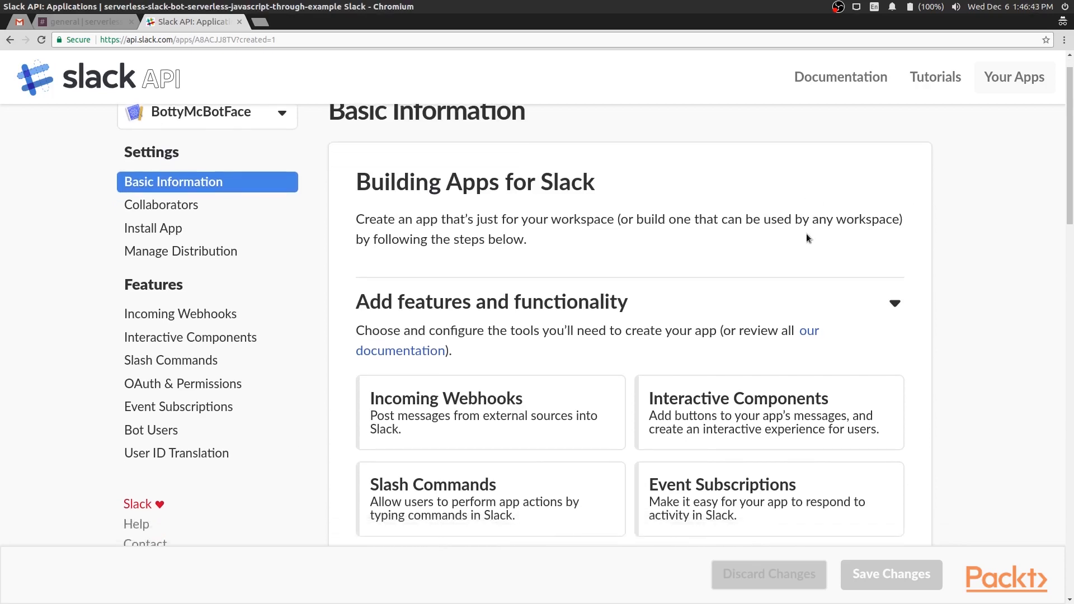
scroll(679, 267, down, 4)
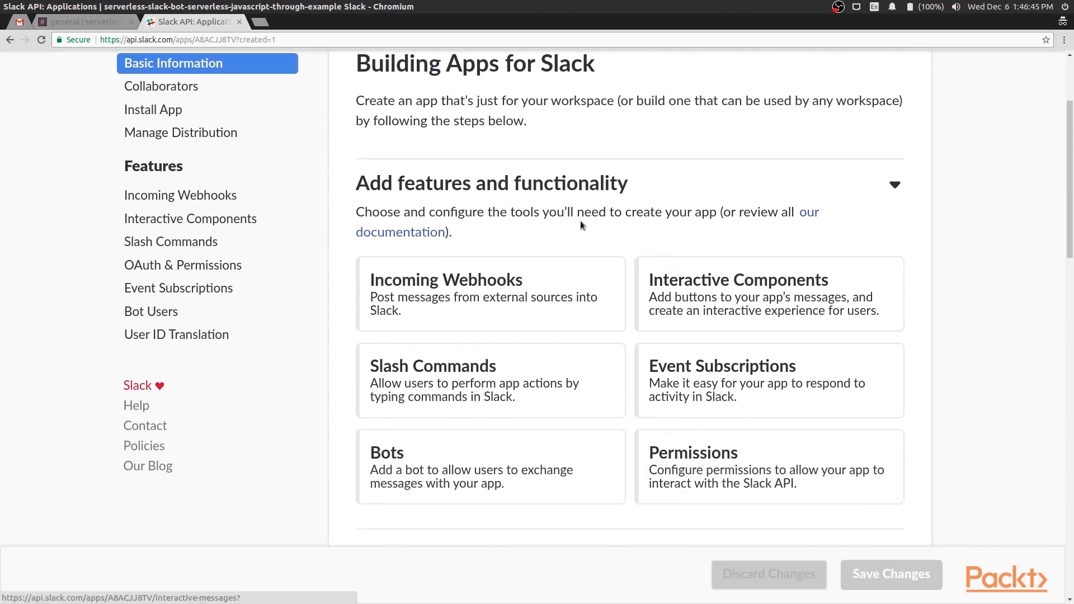
scroll(632, 190, down, 1)
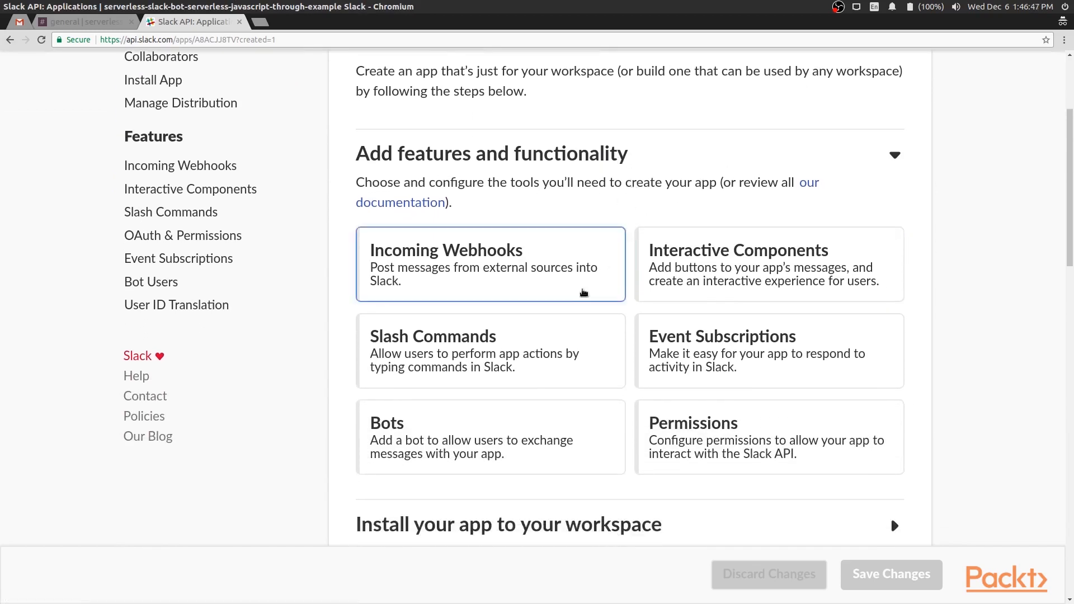
Add a bot user to BottyMcBotFace, keeping the default name bottymcbotface
click(462, 423)
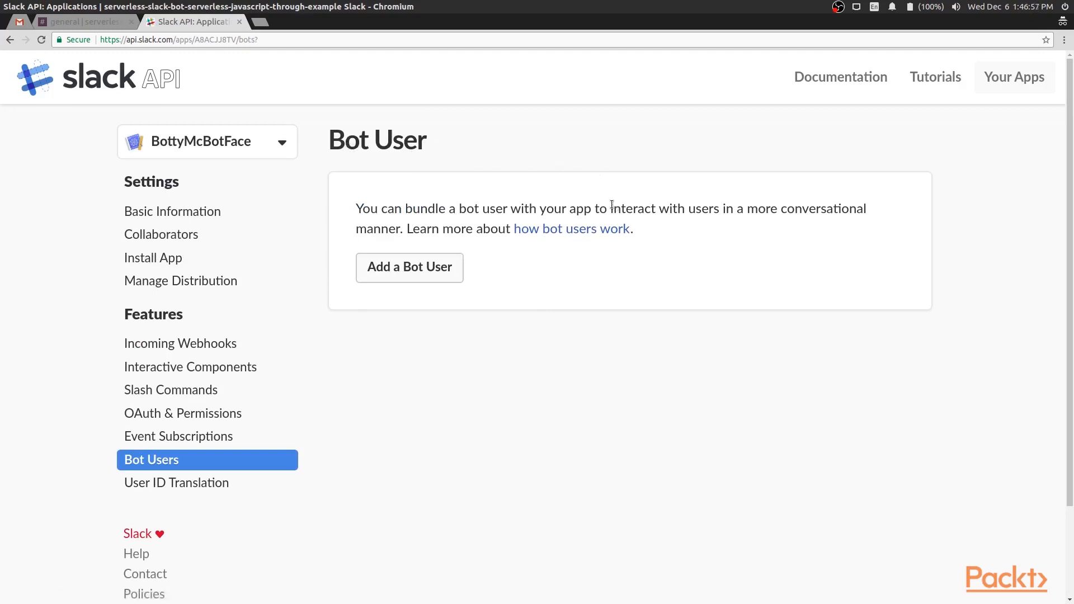
click(424, 273)
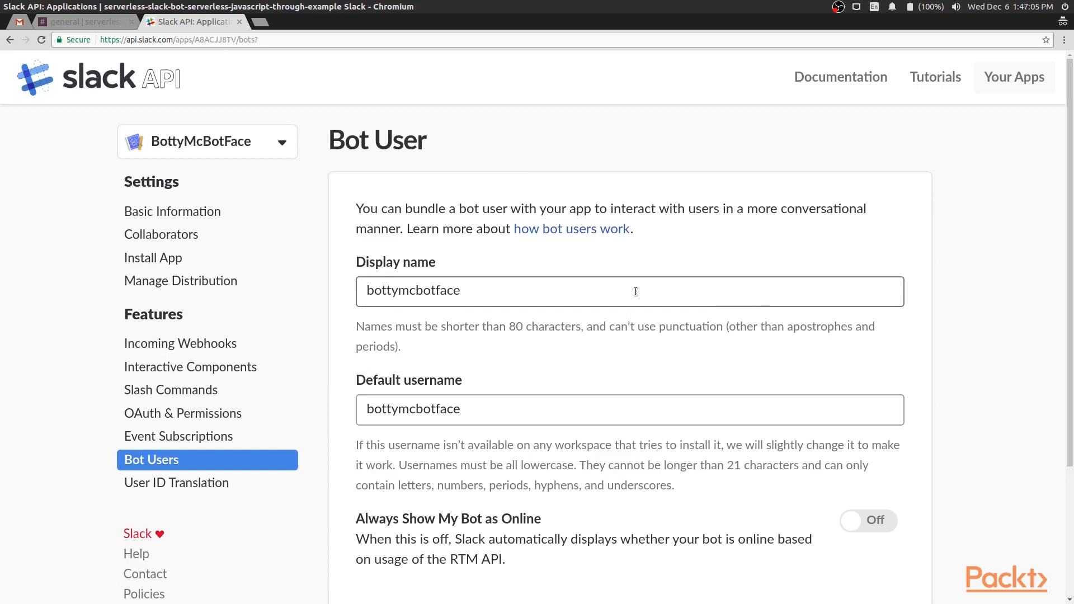
click(539, 285)
scroll(568, 305, down, 1)
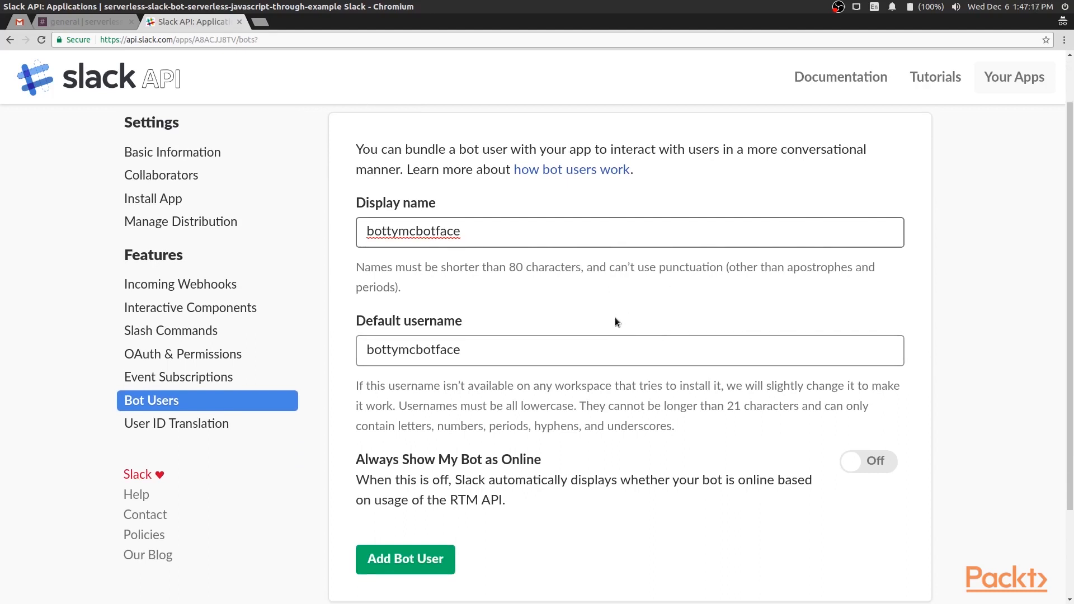
click(415, 567)
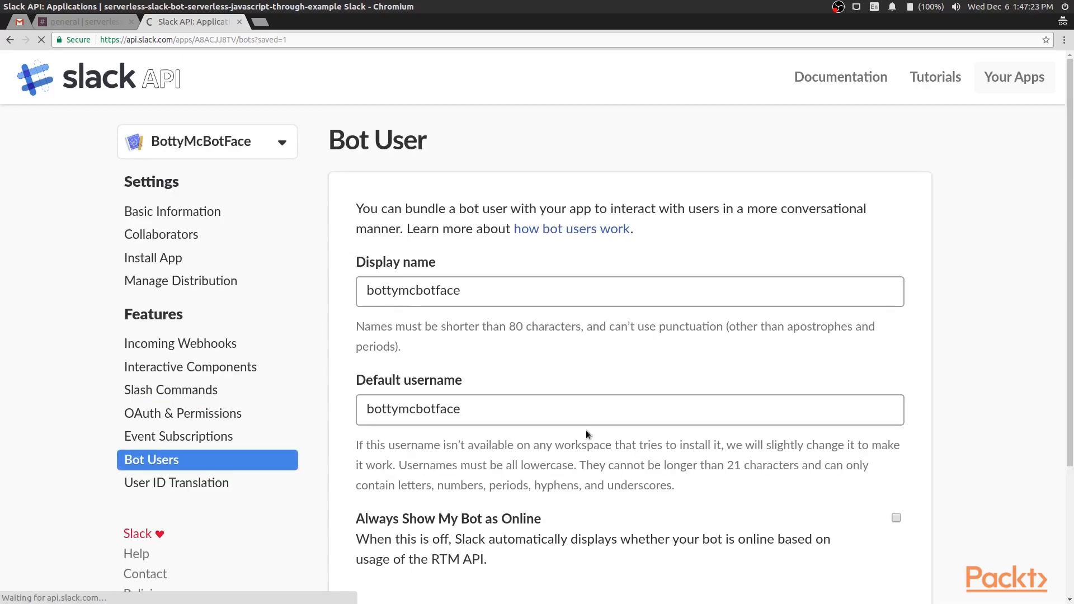
scroll(625, 393, down, 2)
scroll(627, 394, up, 2)
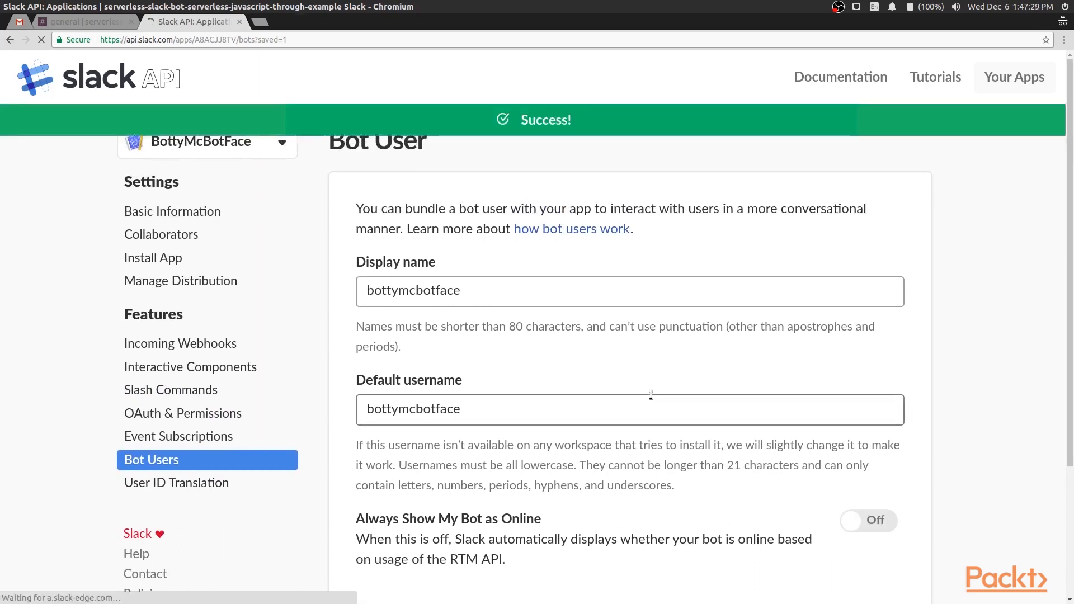
Return to Basic Information and expand the Add features and functionality section
click(157, 219)
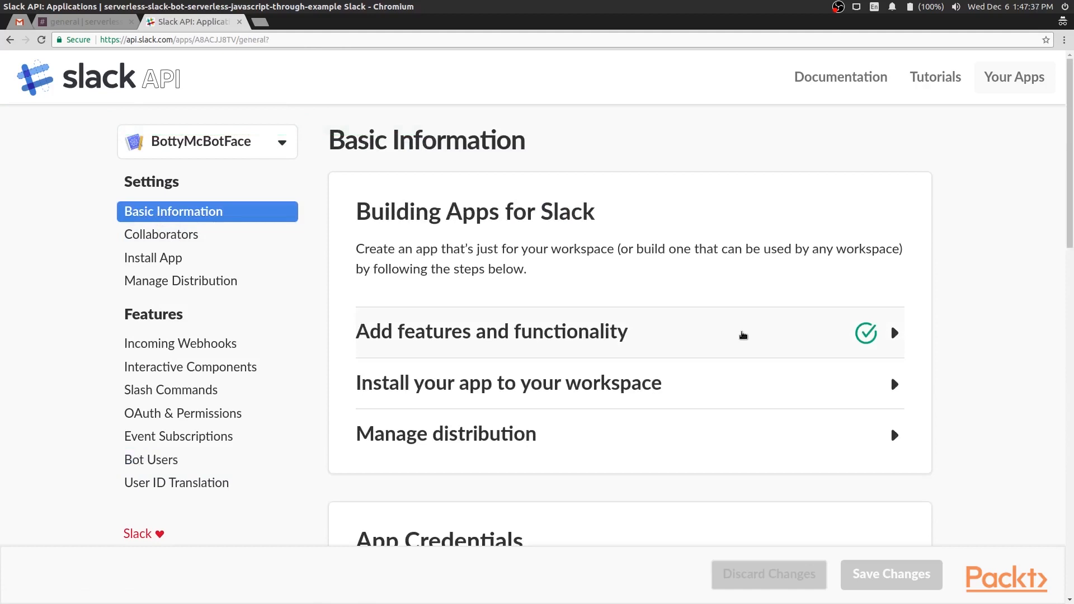
click(743, 335)
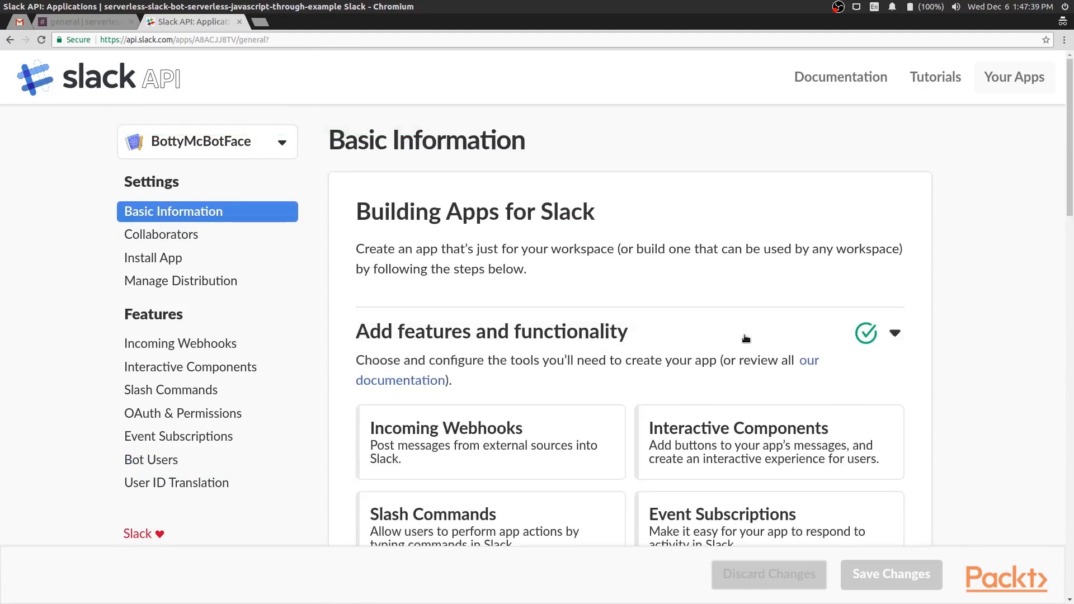
scroll(747, 335, down, 4)
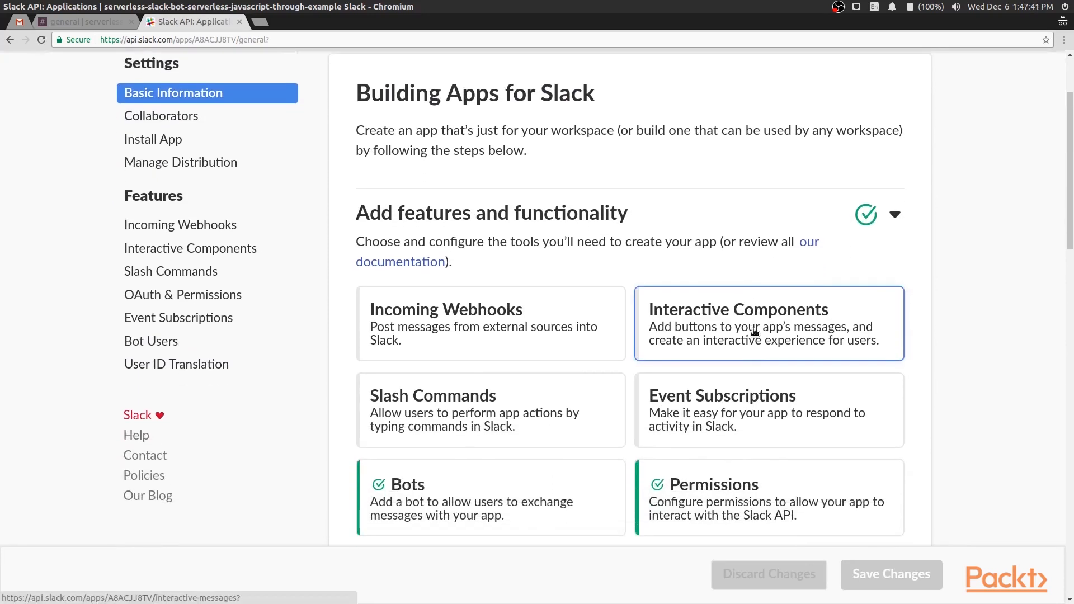
scroll(748, 365, down, 1)
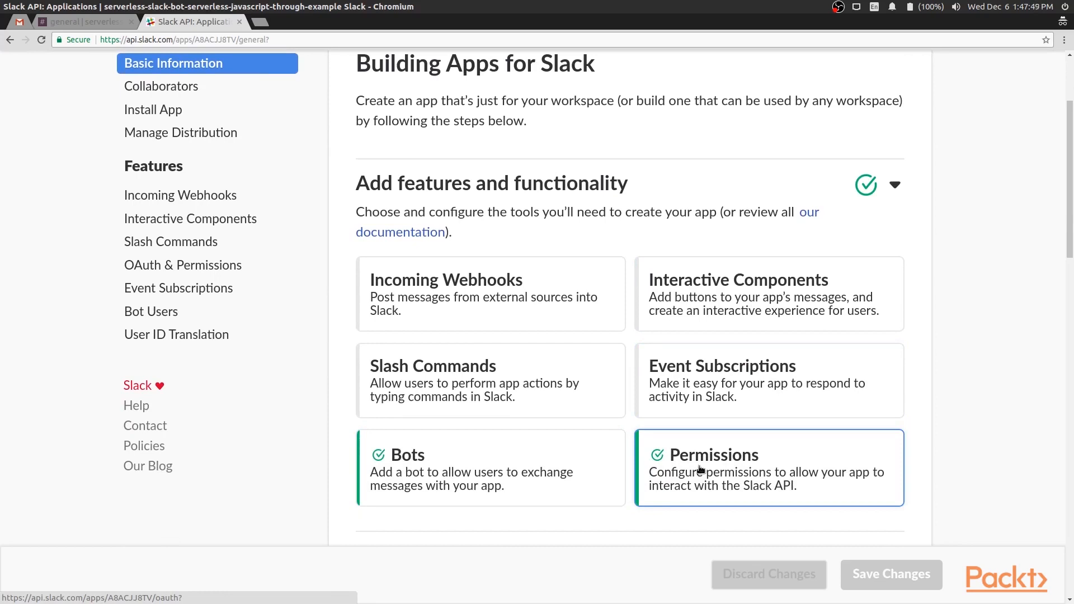
scroll(716, 386, down, 3)
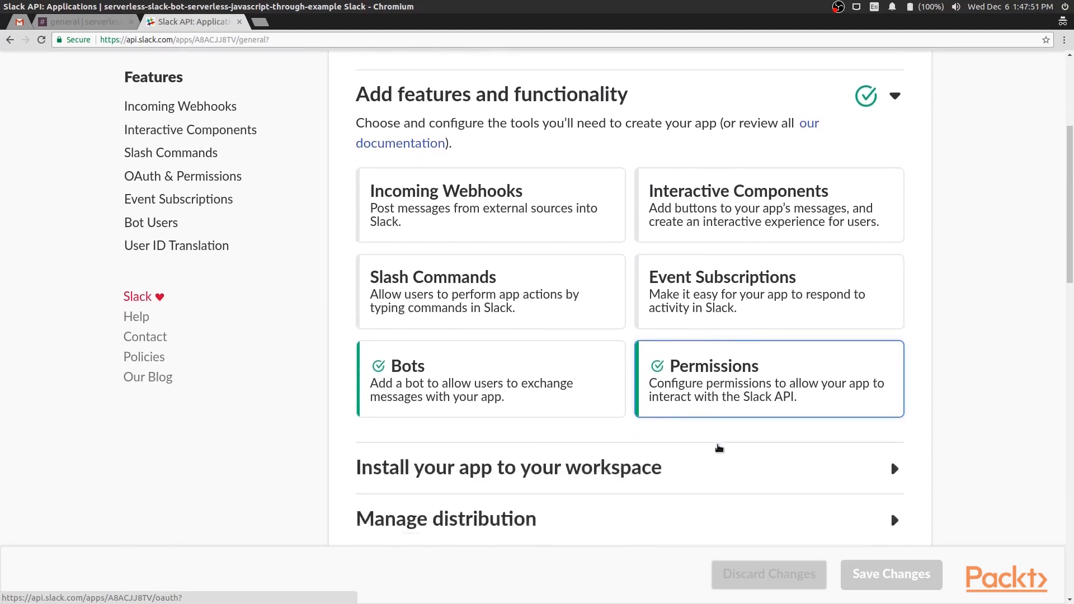
scroll(720, 445, down, 1)
Expand Install your app to your workspace and begin installing BottyMcBotFace
click(722, 441)
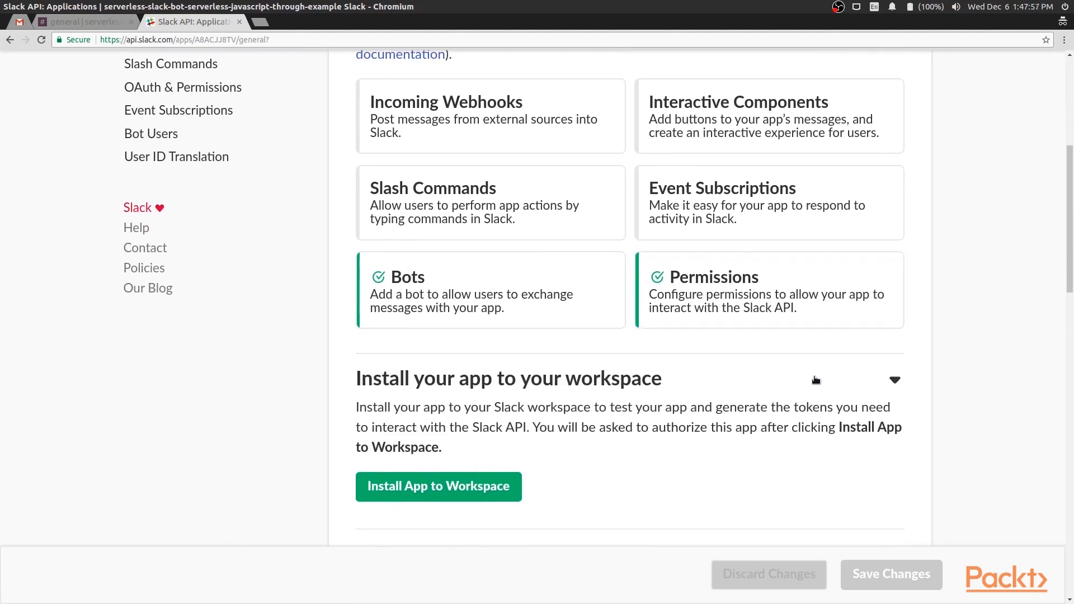
scroll(816, 380, down, 1)
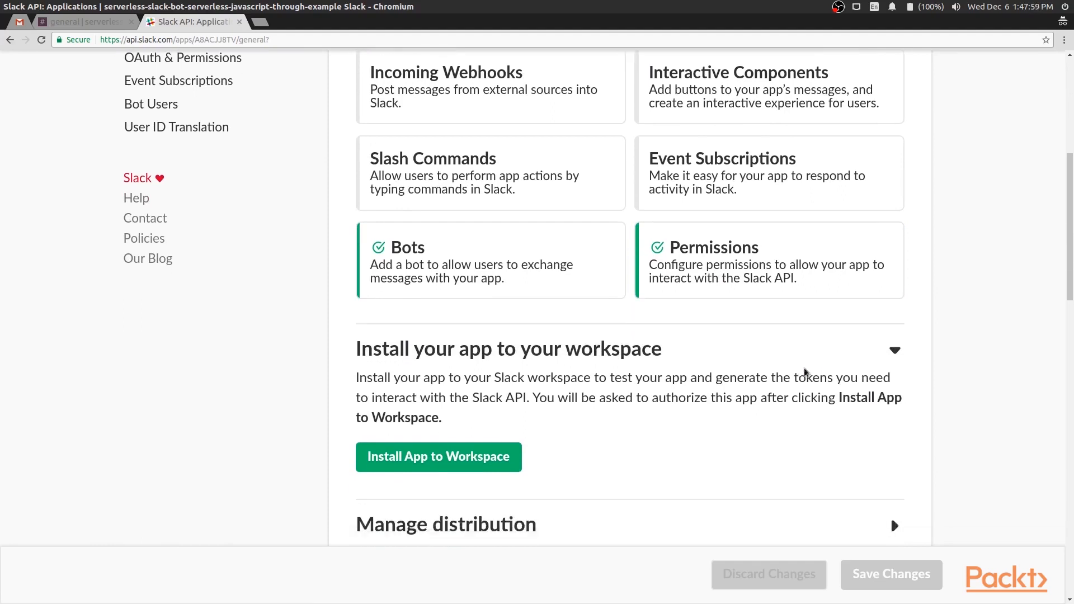
click(454, 439)
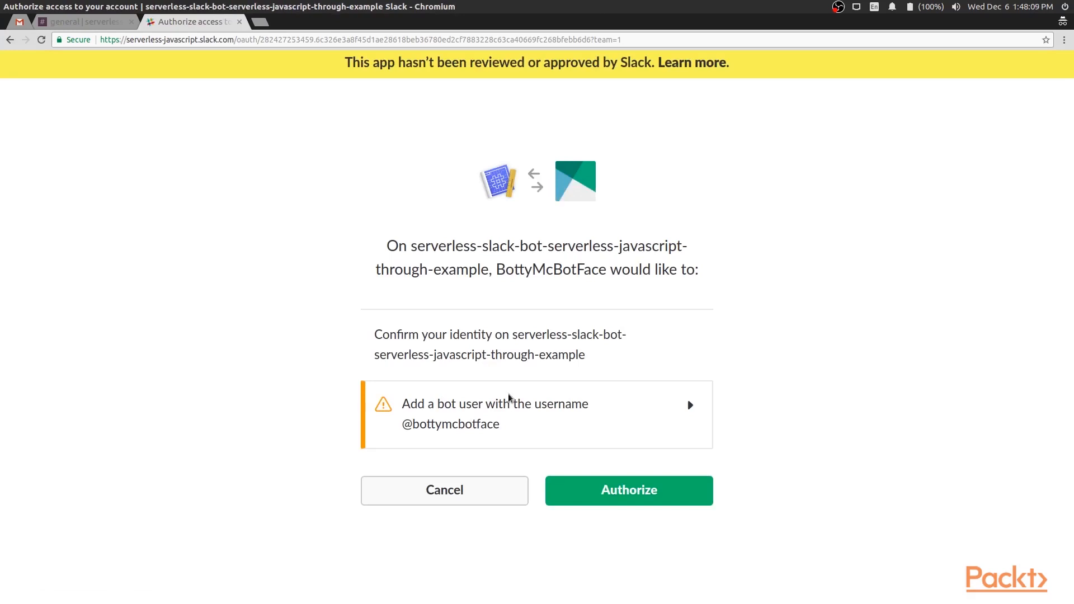
Authorize BottyMcBotFace to install it into the workspace
click(619, 497)
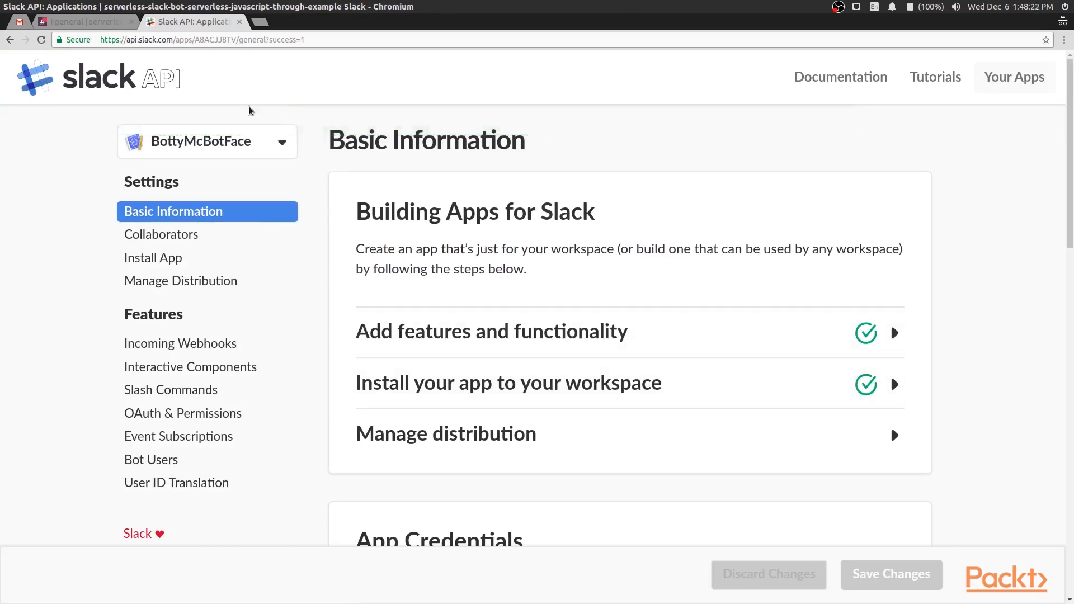
In the Slack workspace, view the slackbot direct message, then the #general channel, confirming bottymcbotface under Apps
click(53, 24)
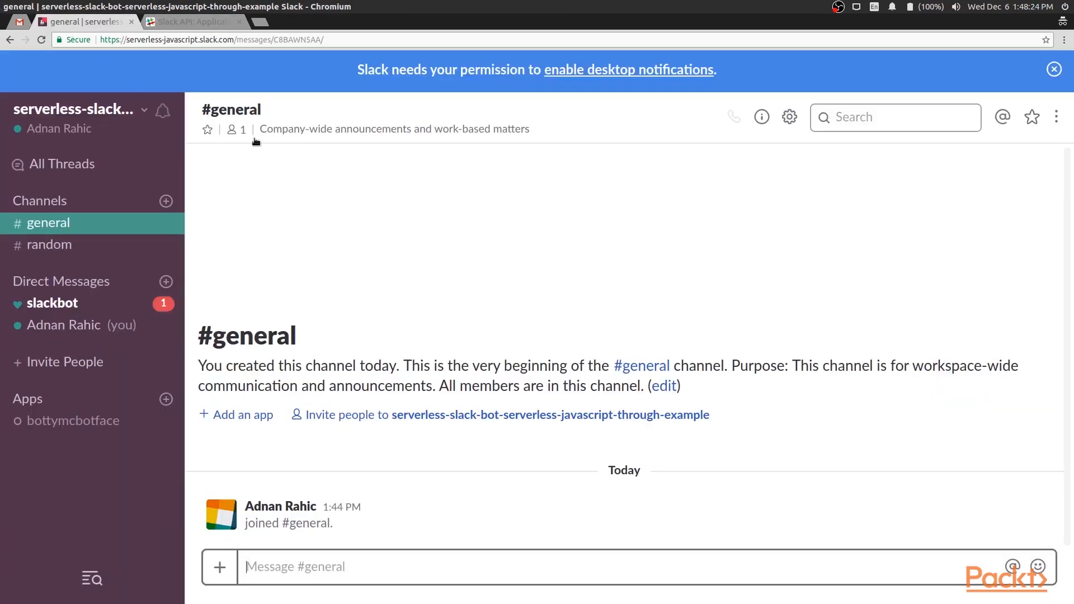
click(92, 311)
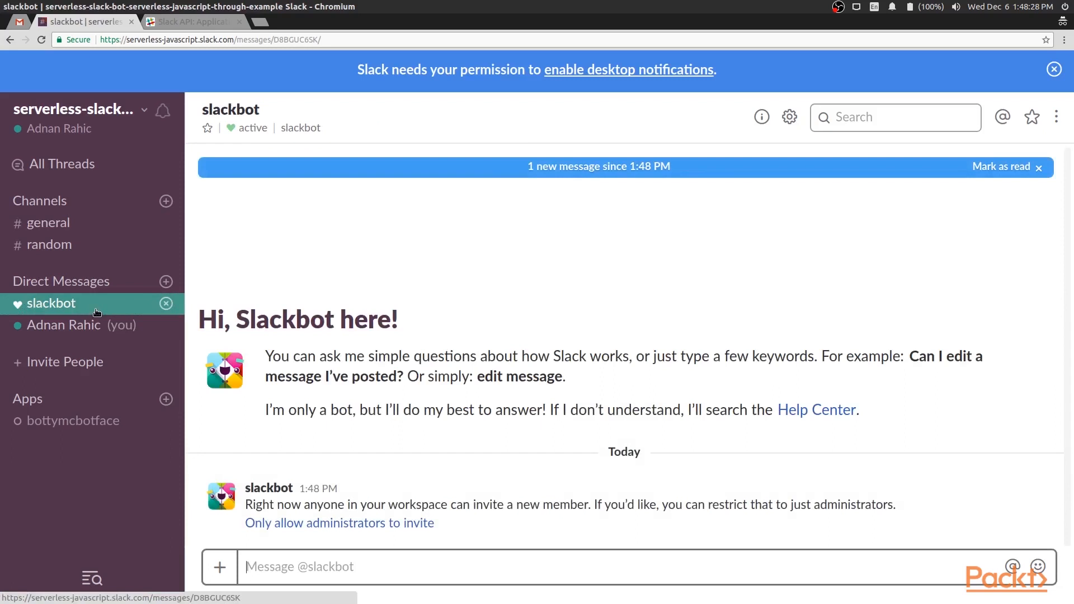
click(70, 226)
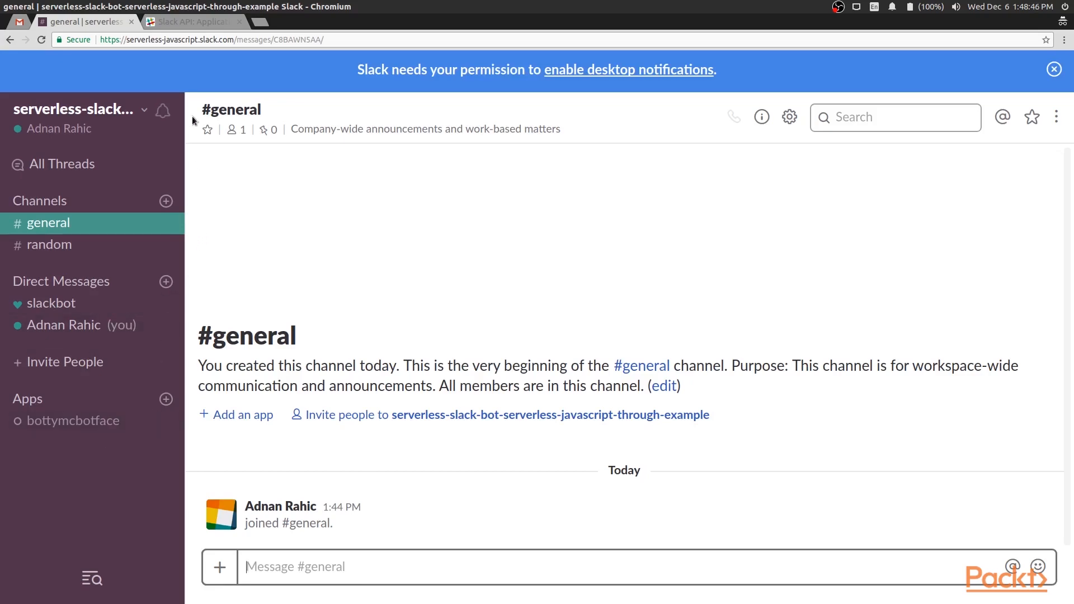
Scroll BottyMcBotFace's Basic Information down to App Credentials: Client ID, Client Secret, Verification Token
click(196, 27)
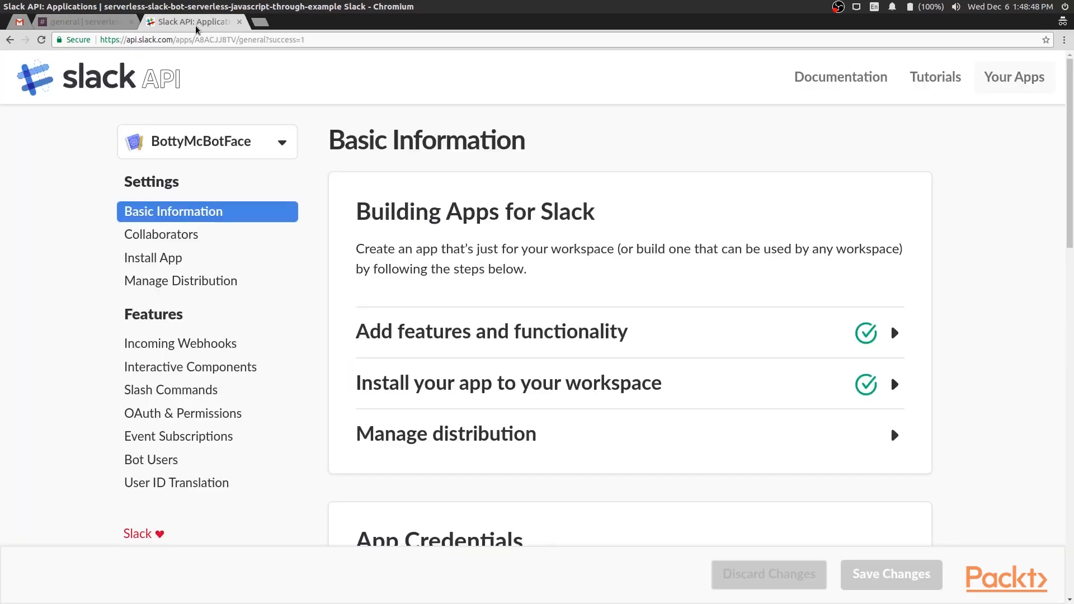
scroll(626, 302, down, 5)
scroll(645, 289, down, 4)
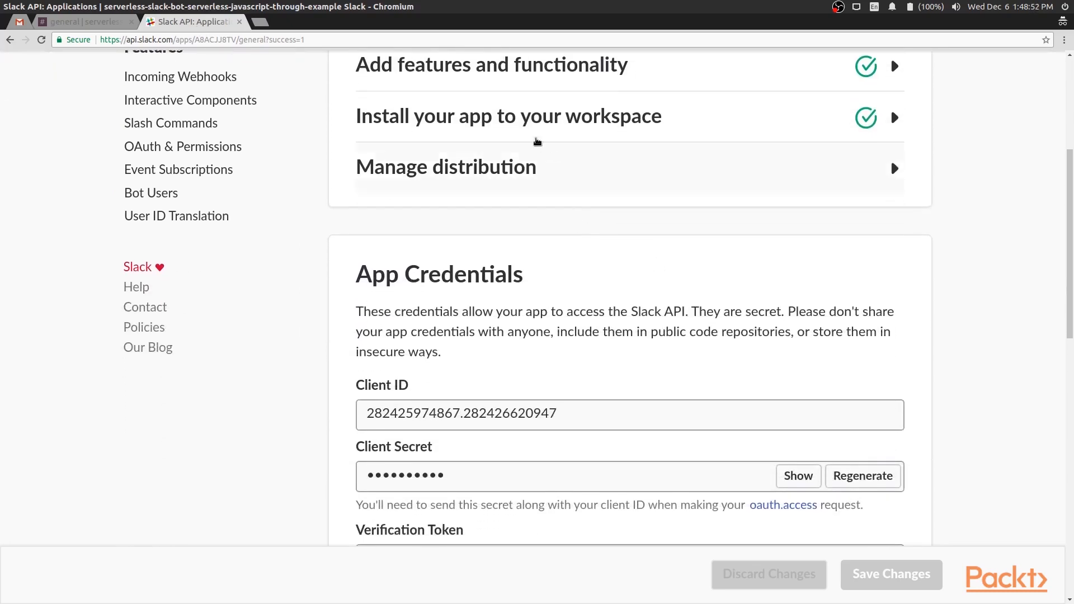
scroll(700, 227, down, 2)
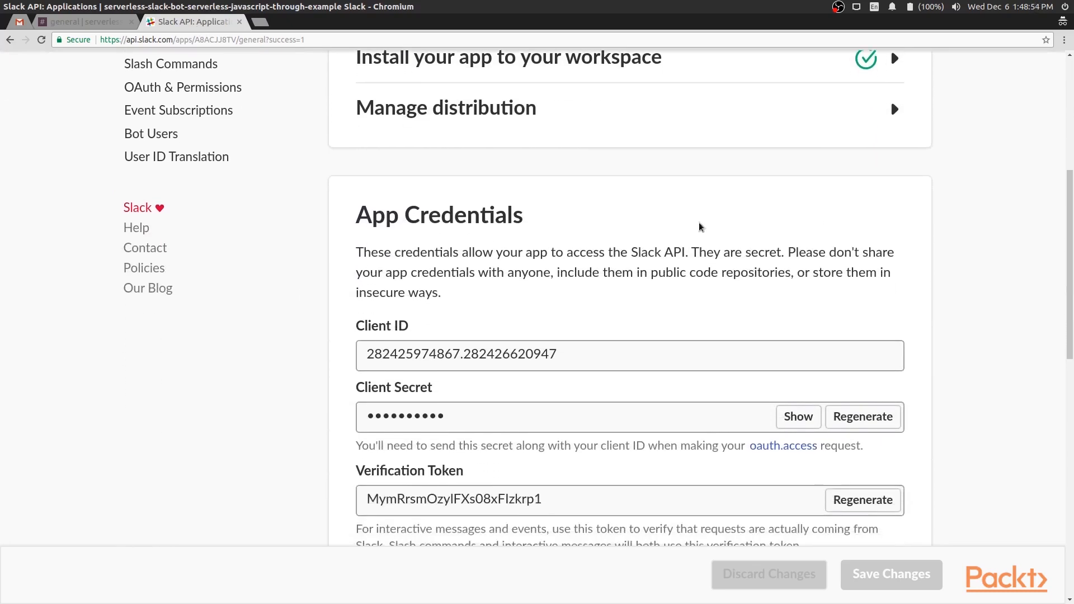
drag(363, 218, 496, 218)
click(540, 218)
scroll(597, 226, down, 1)
scroll(597, 226, down, 2)
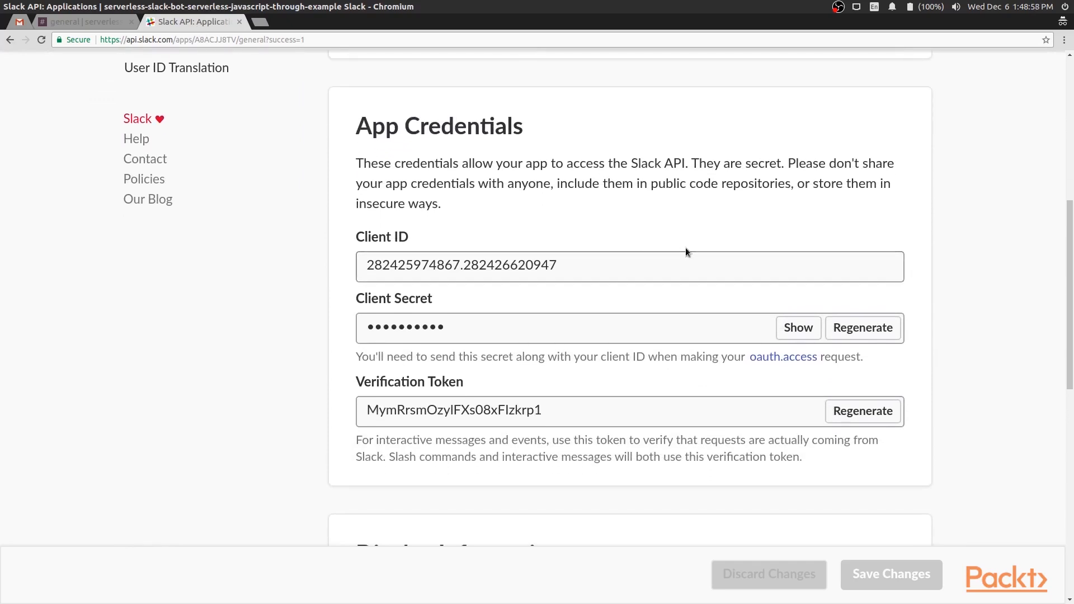
scroll(692, 255, down, 1)
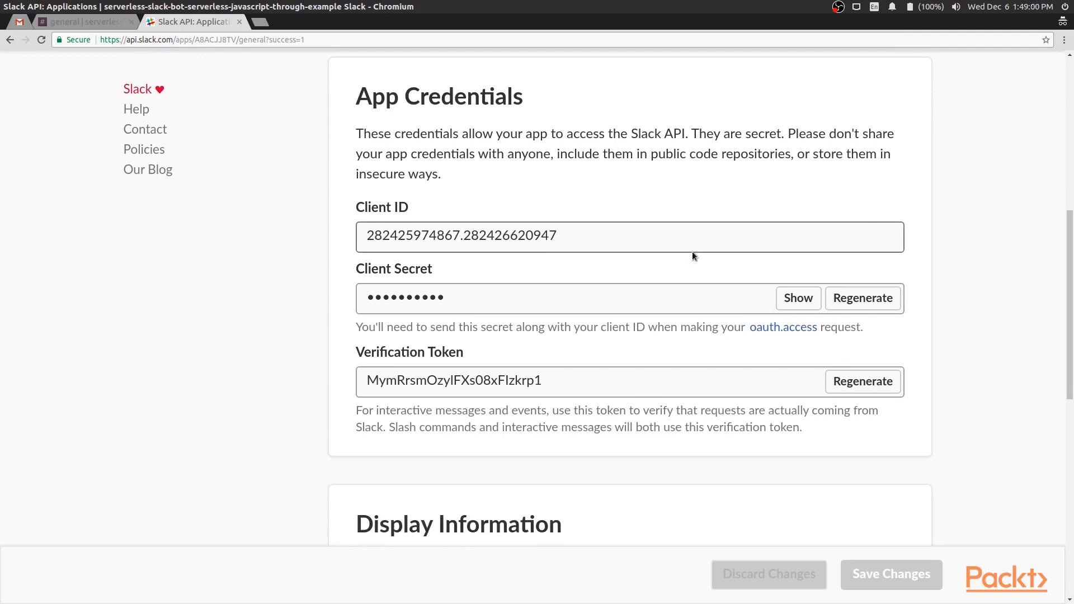